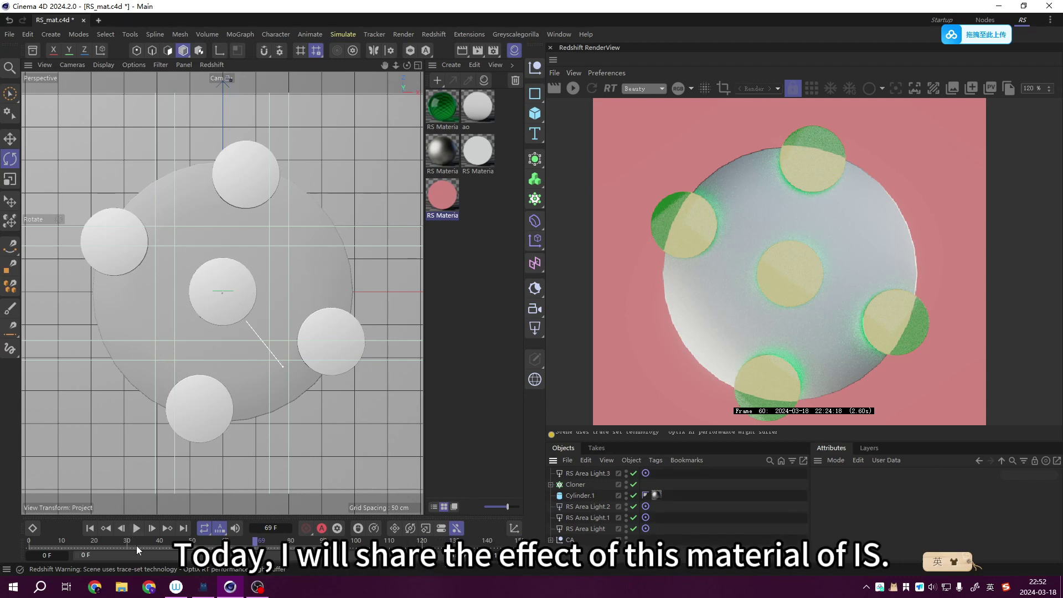
- Copy the Cloner and Cylinder.1 and paste them into a new Untitled 2 project
scroll(685, 337, up, 1)
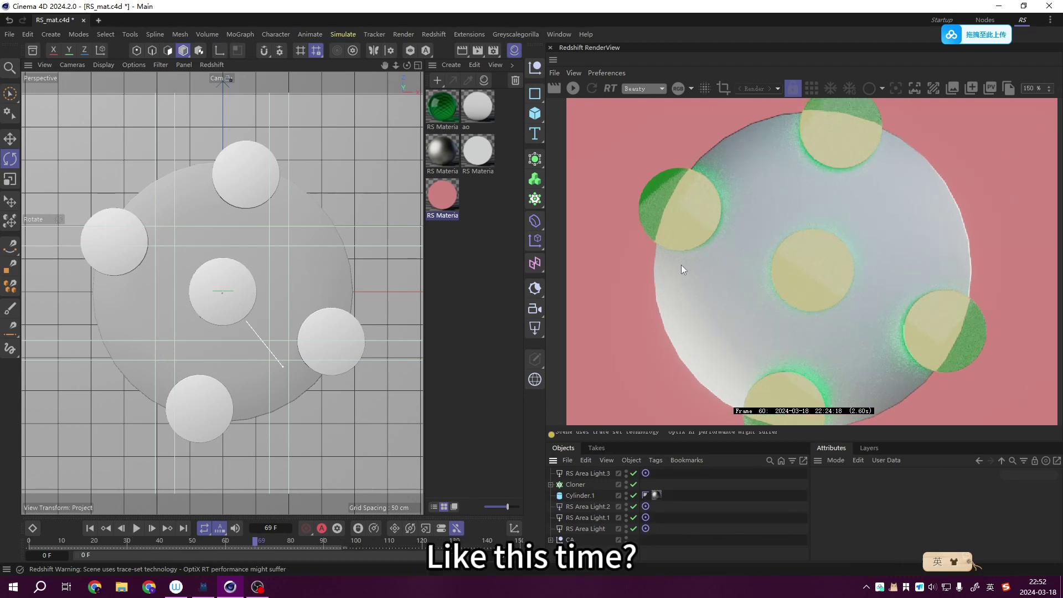
scroll(688, 180, up, 1)
scroll(660, 248, up, 1)
scroll(733, 219, down, 1)
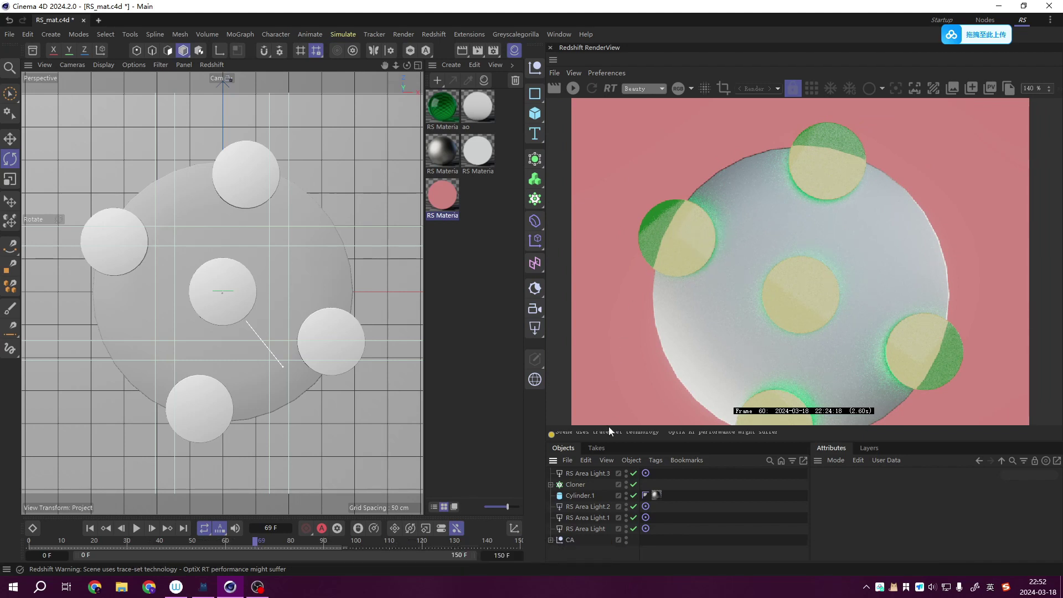
click(580, 482)
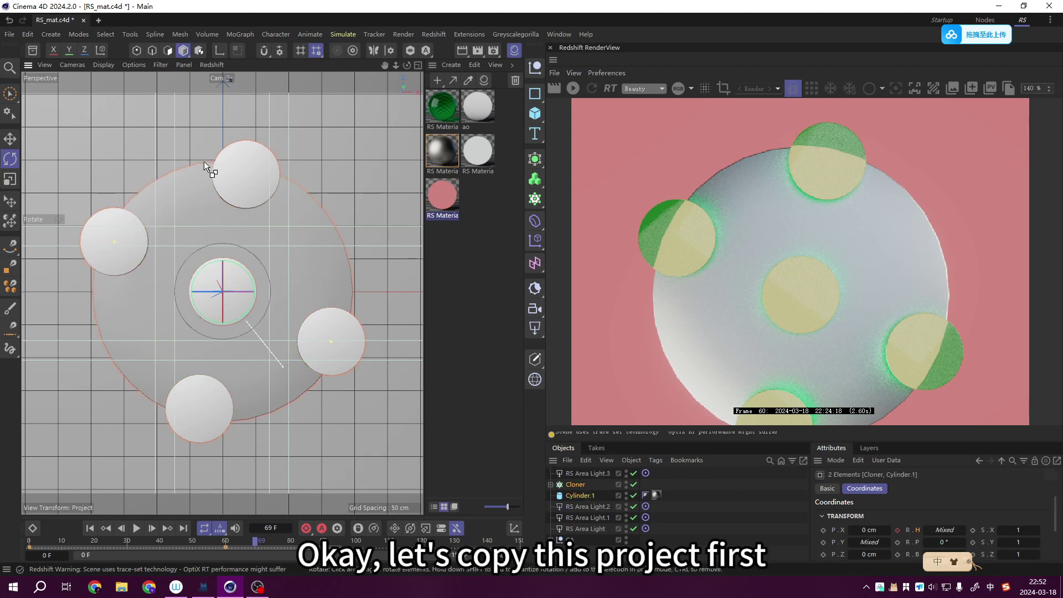
key(ctrl+c)
key(ctrl+n)
key(ctrl+v)
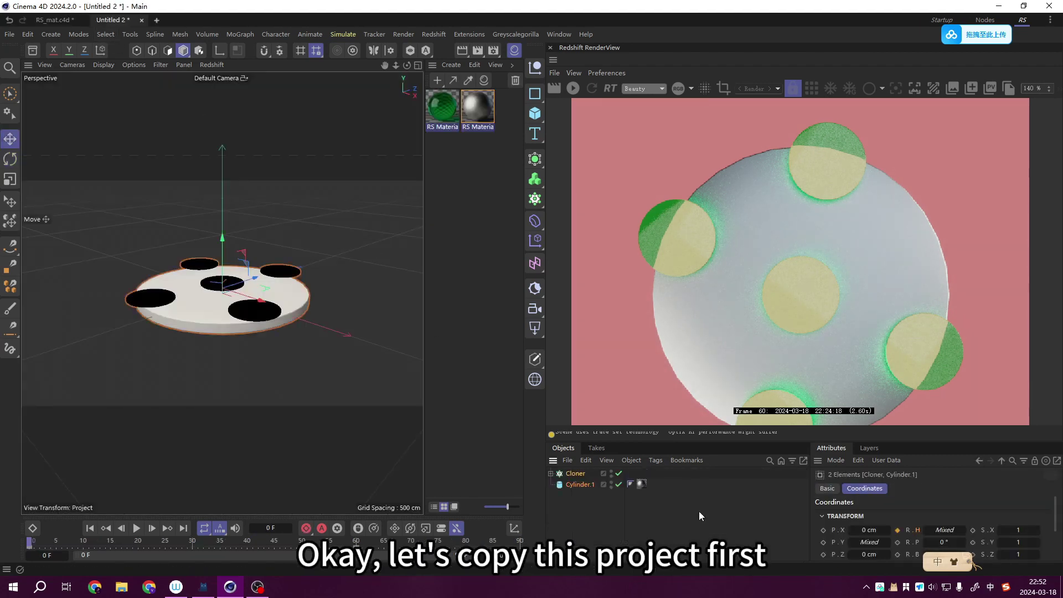
- Delete both copied materials from the Material Manager
click(341, 336)
scroll(277, 335, up, 3)
scroll(259, 314, up, 2)
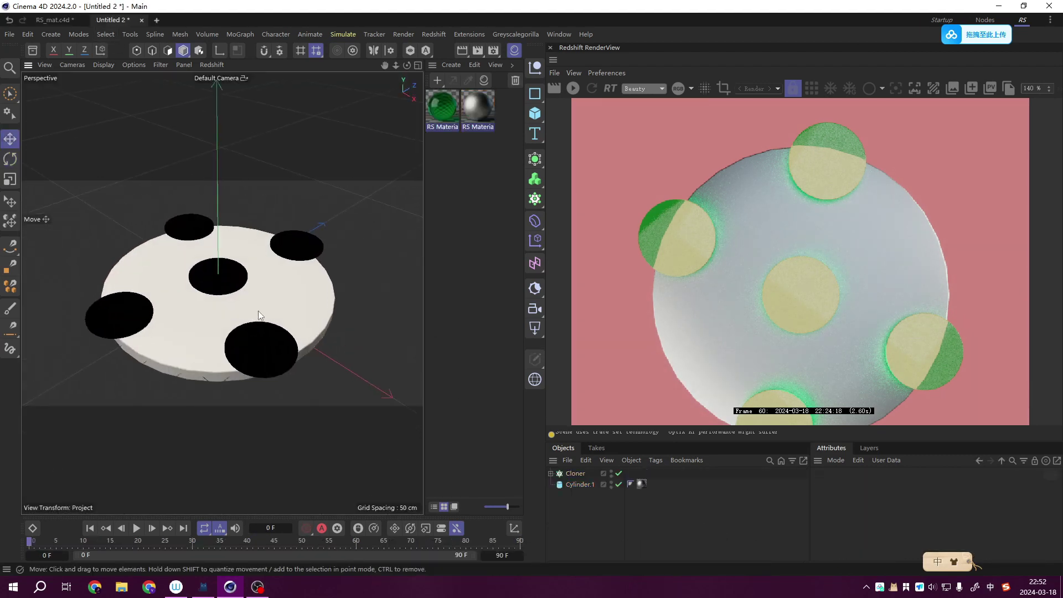
drag(464, 188, 397, 117)
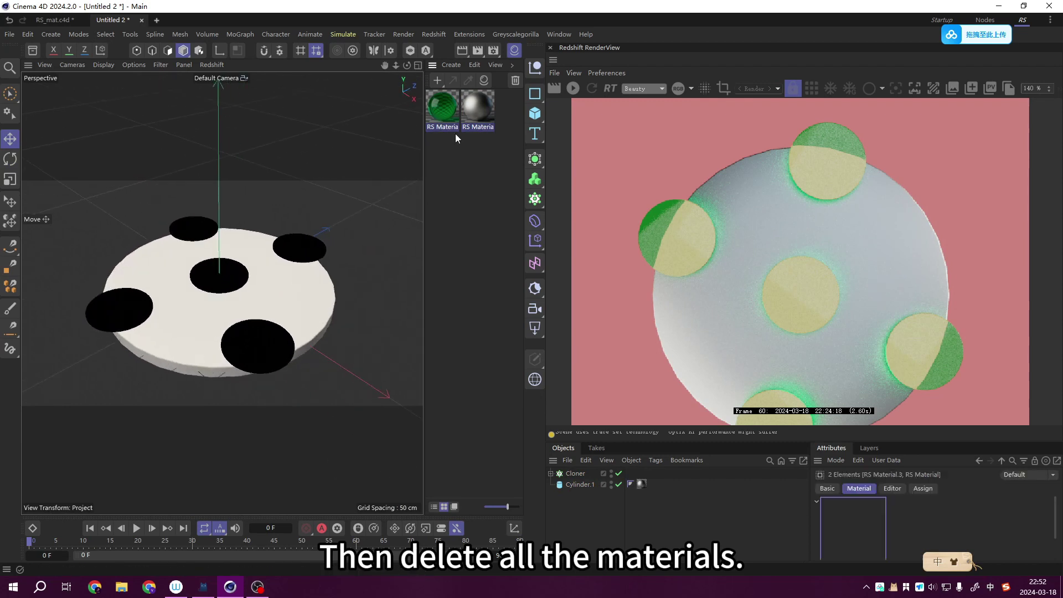
key(Delete)
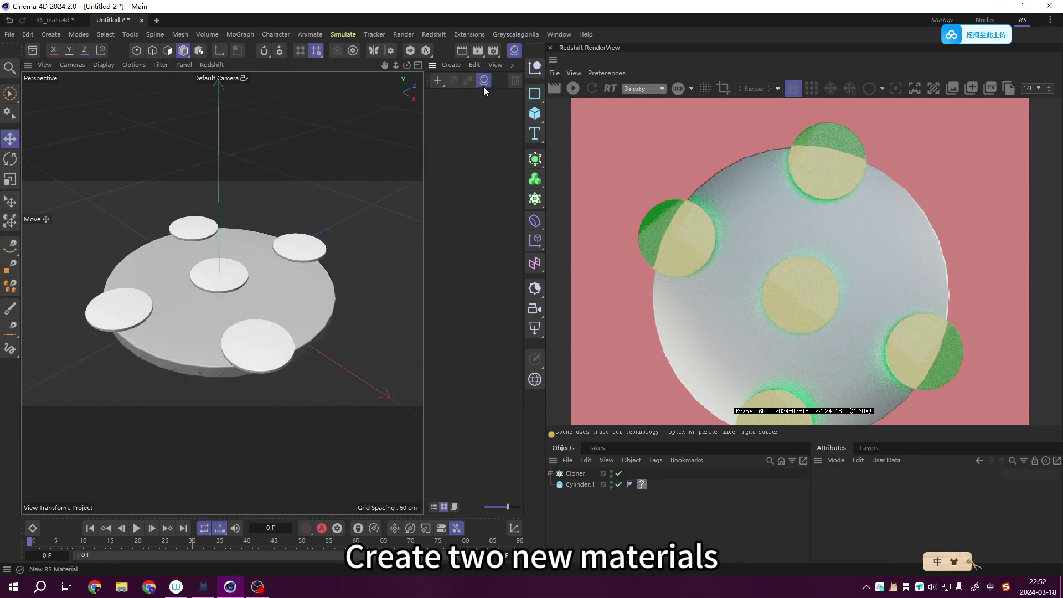
- Create two Redshift materials and name them A and B
click(484, 86)
double_click(450, 127)
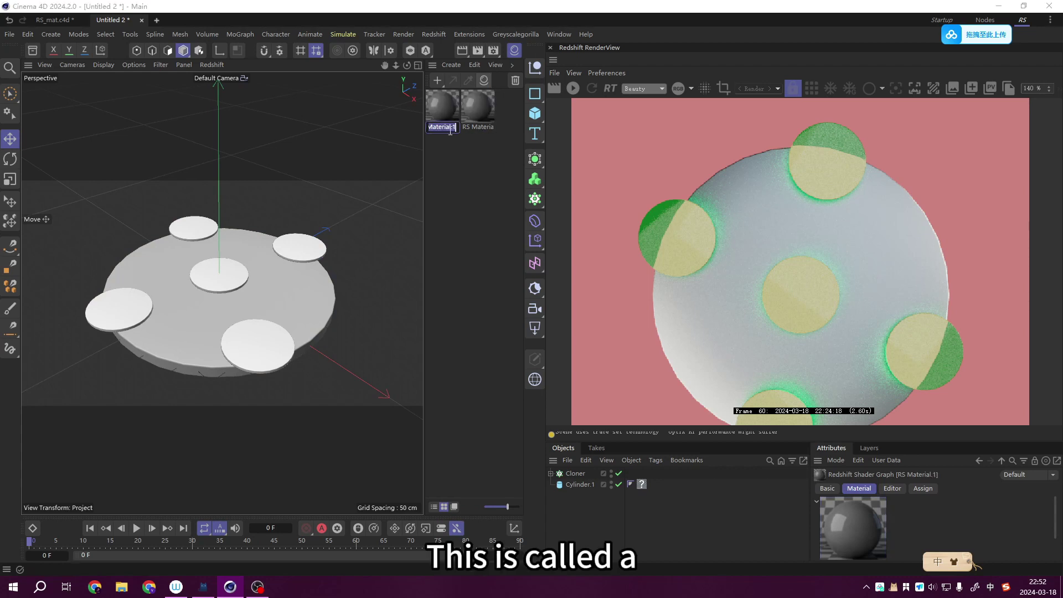
text(A)
double_click(479, 127)
text(B)
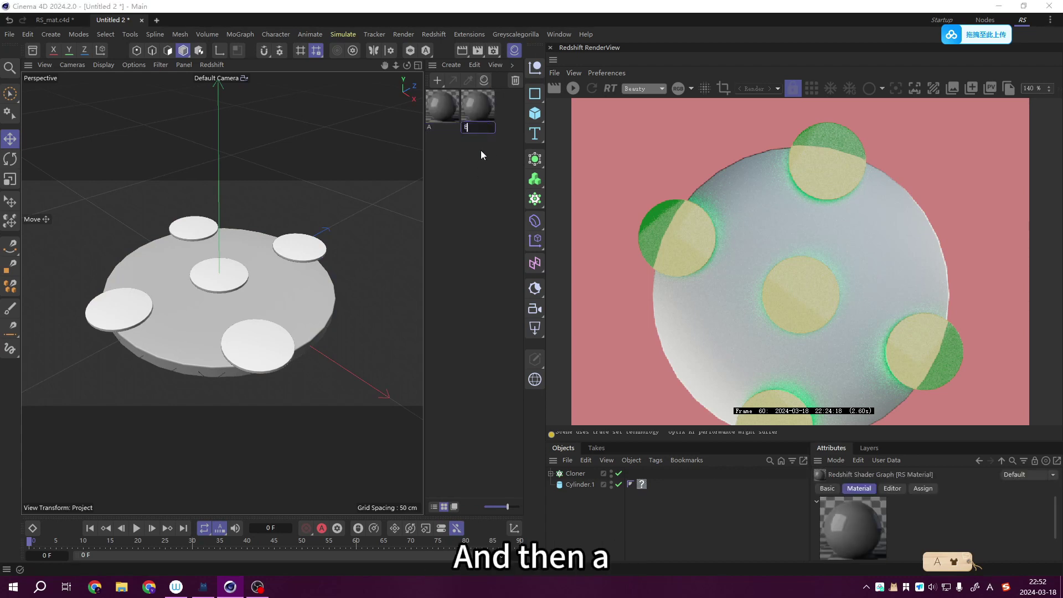
key(Return)
- Assign A to Cylinder.1 and B to the Cloner, and remove the empty '?' tag
drag(443, 106, 203, 316)
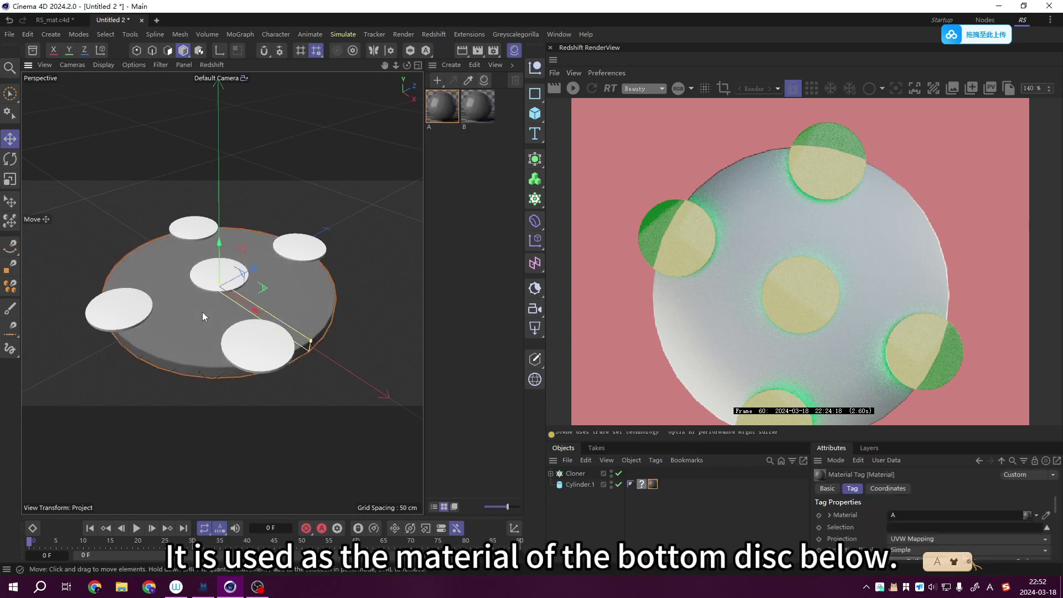
click(154, 298)
click(434, 227)
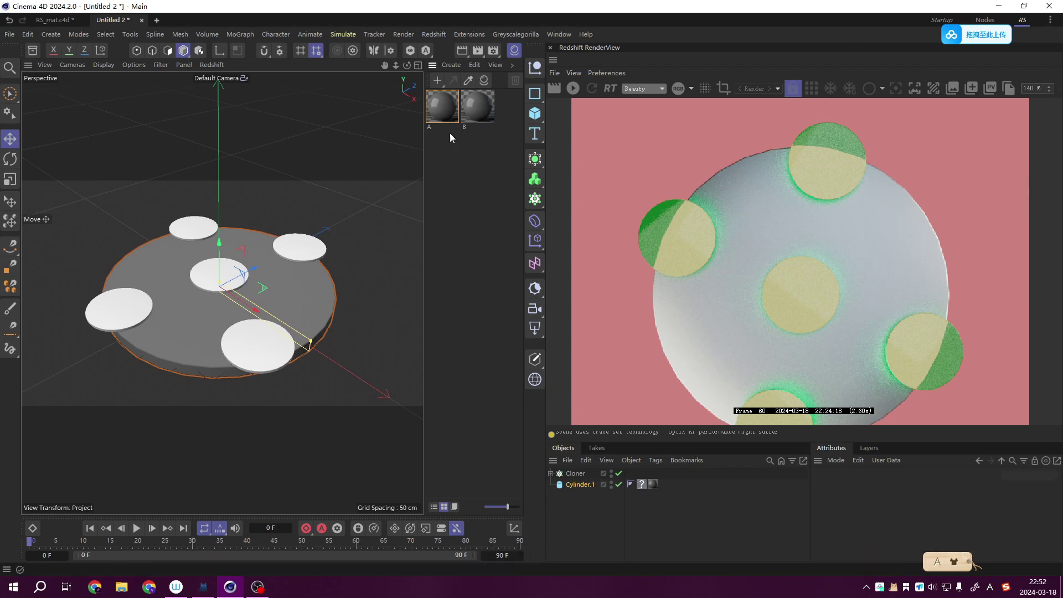
drag(572, 450, 576, 474)
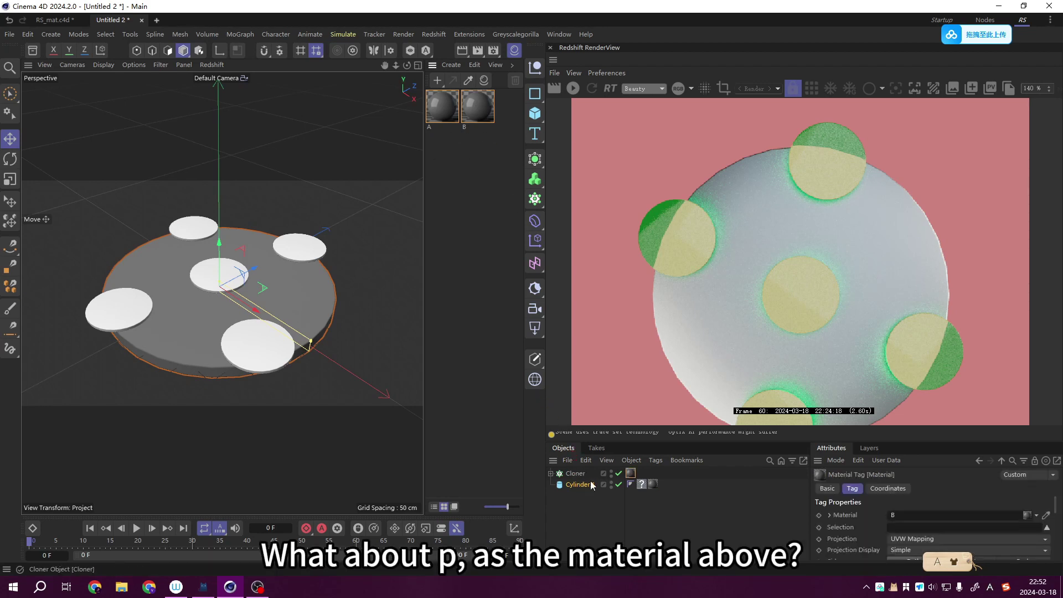
click(641, 484)
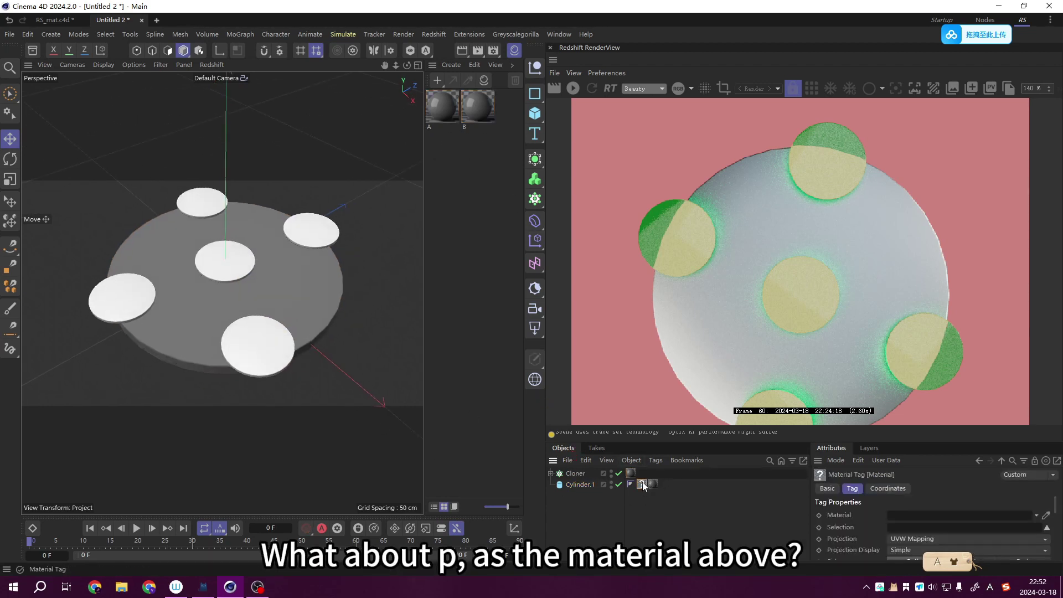
key(Delete)
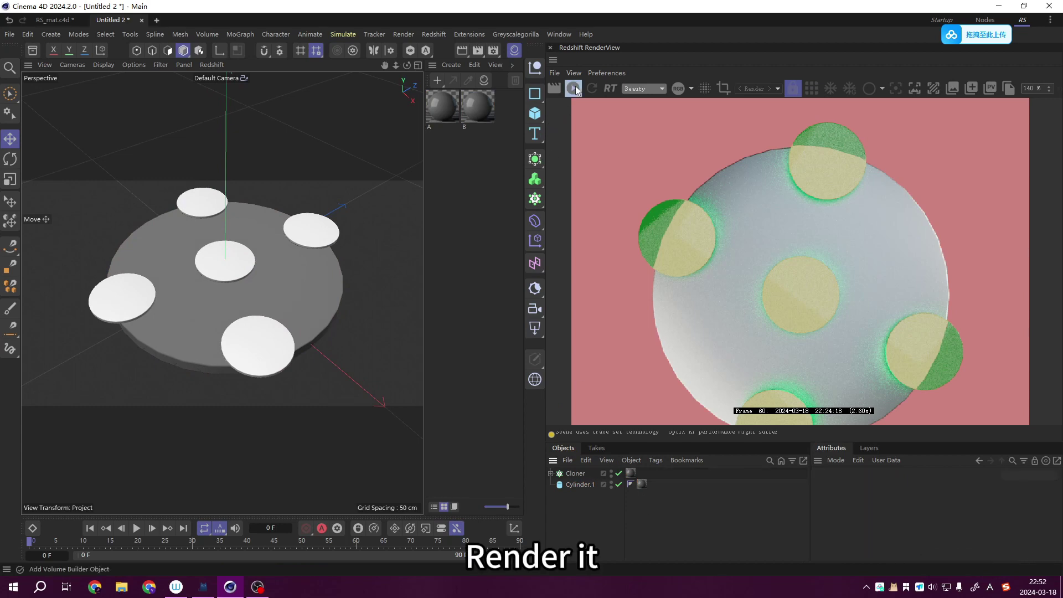
- Start a Redshift RenderView render, orbit around the grey discs, and select the Cloner
click(574, 87)
scroll(604, 270, down, 3)
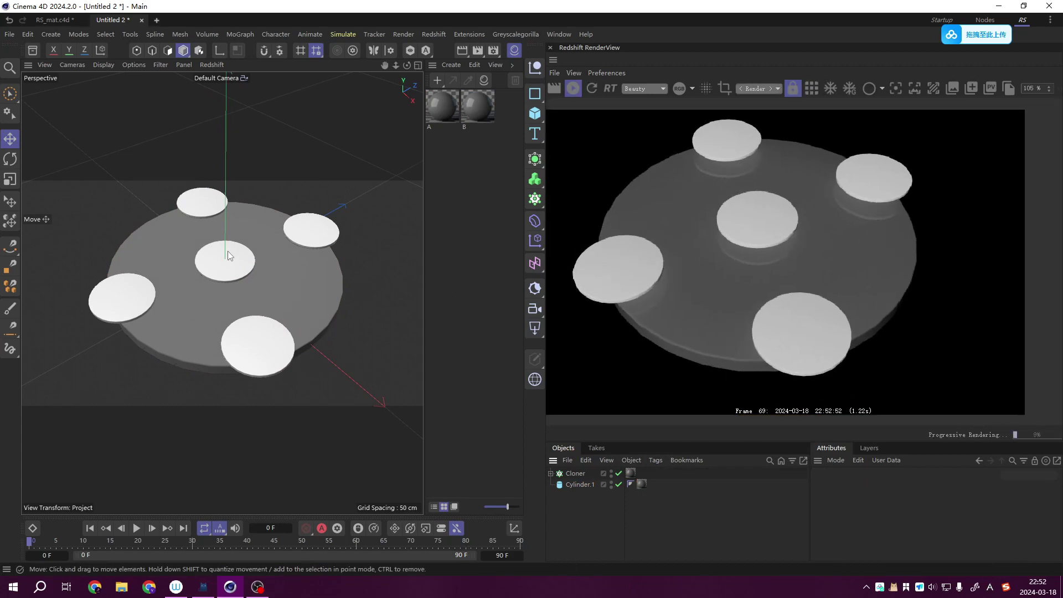
scroll(231, 314, down, 2)
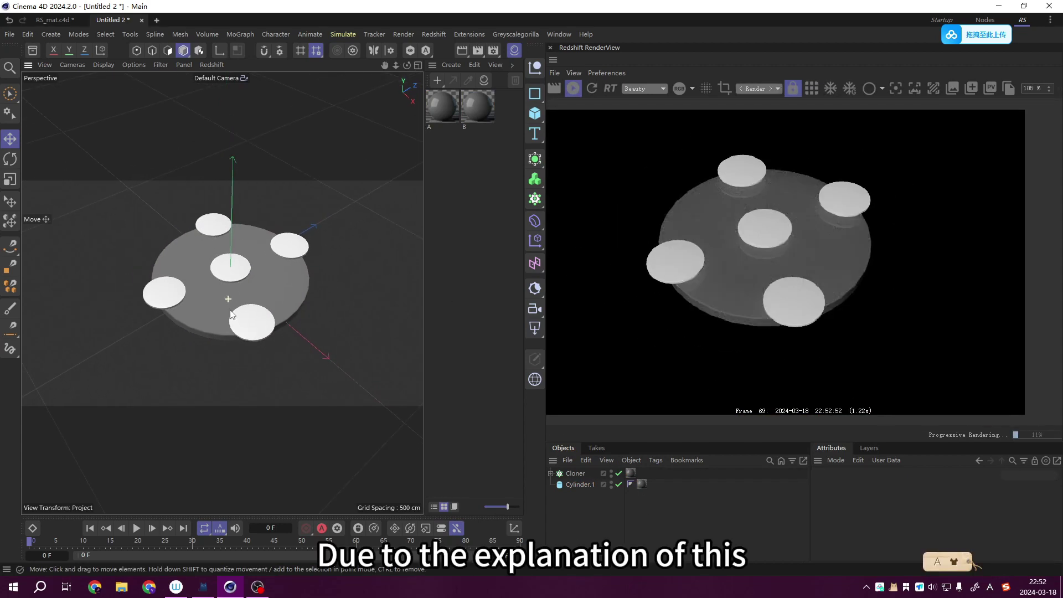
scroll(224, 304, up, 3)
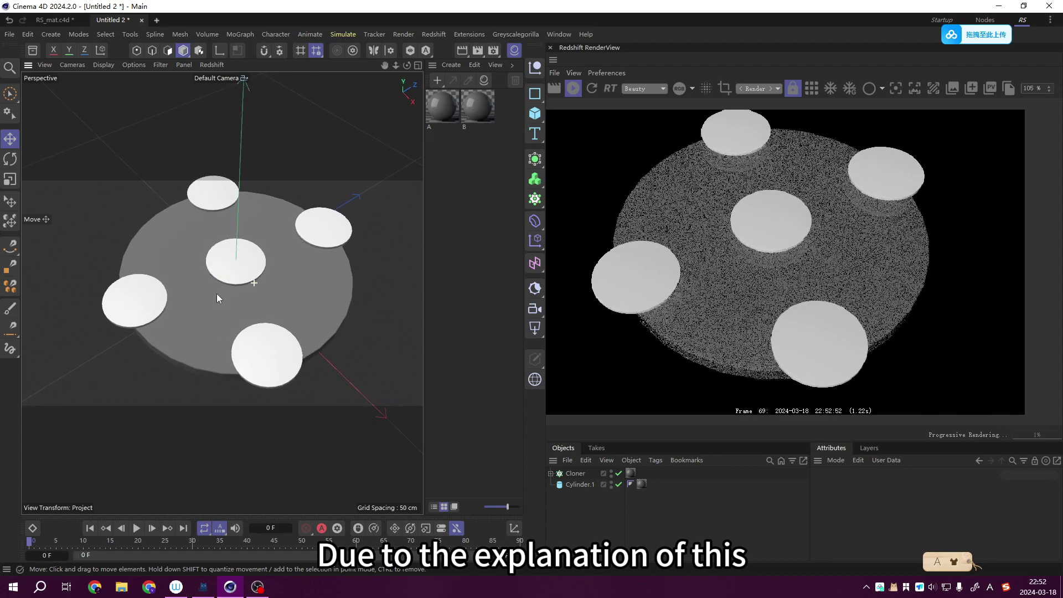
alt+drag(217, 294, 234, 273)
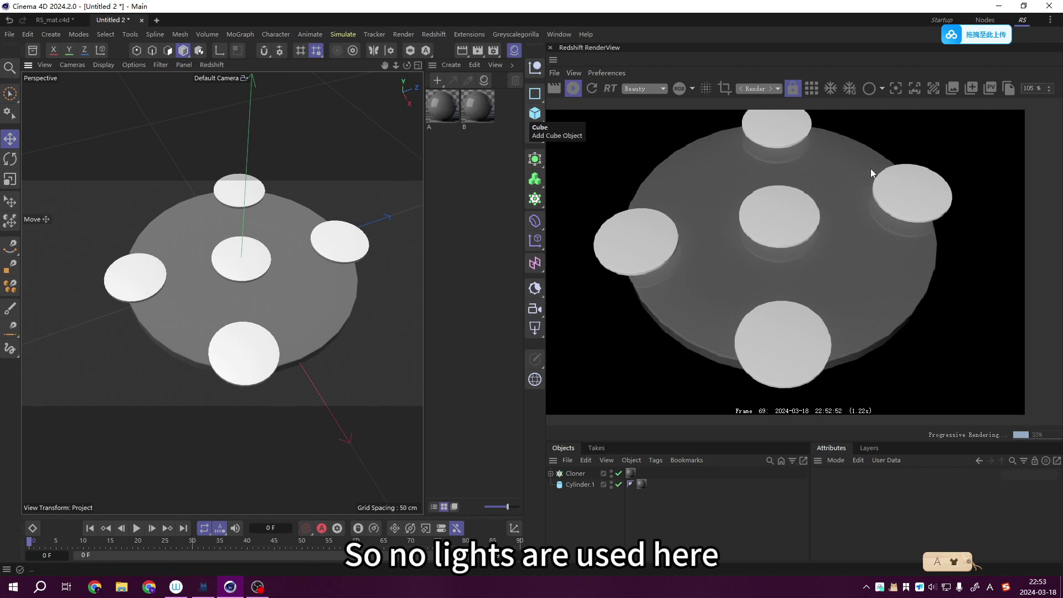
alt+drag(312, 292, 324, 295)
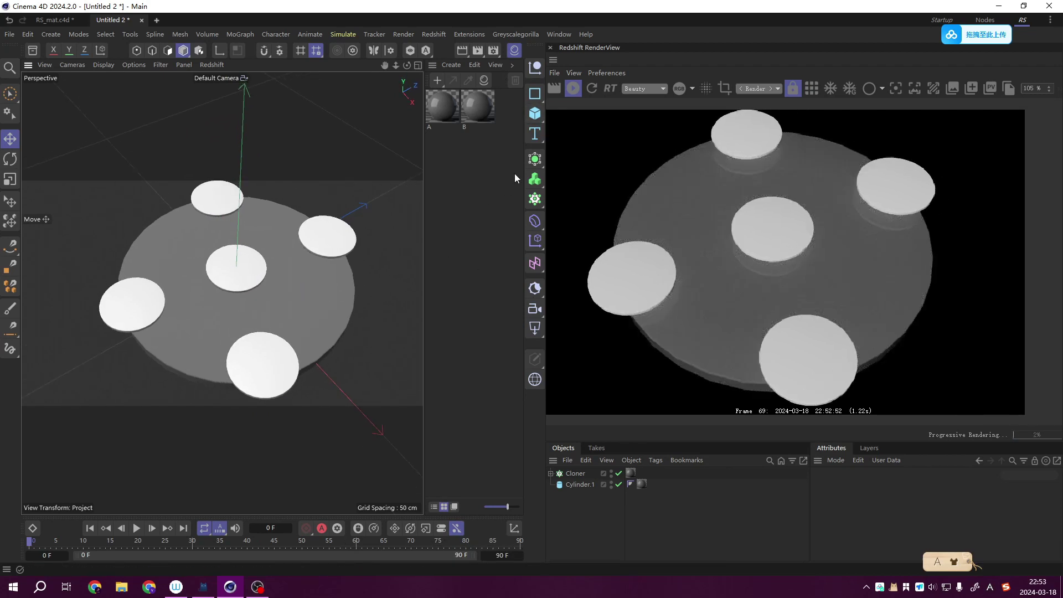
click(633, 476)
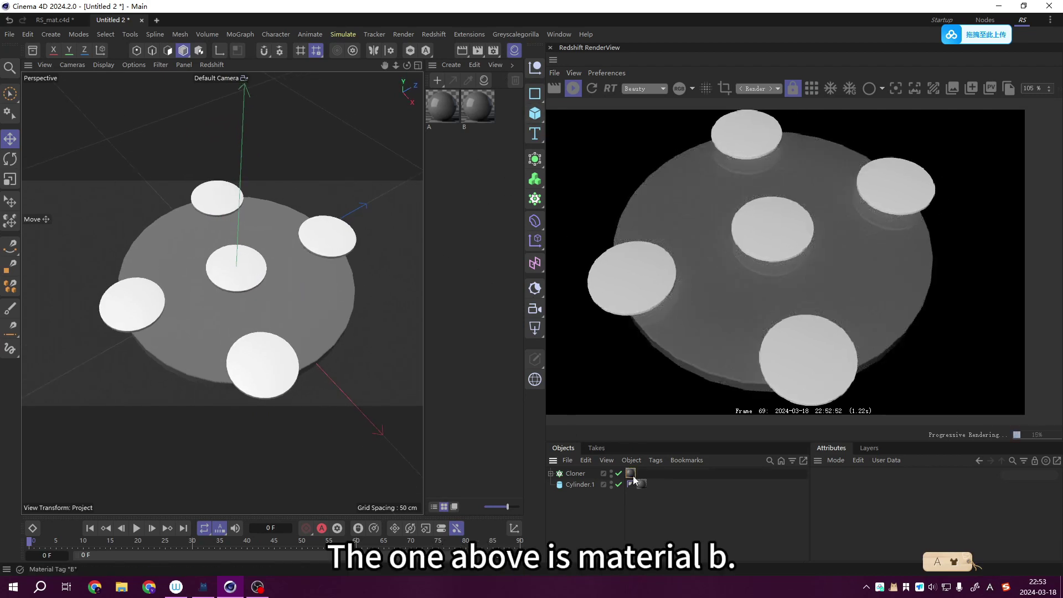
click(317, 231)
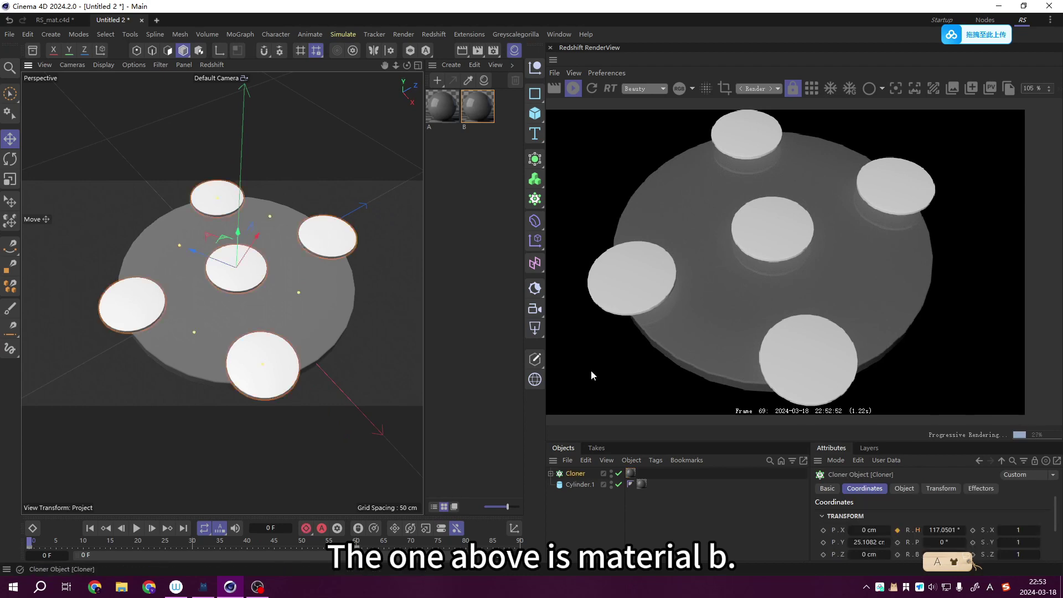
- Set material B's Shader Graph preset to Glass, then orbit to view the discs
double_click(465, 106)
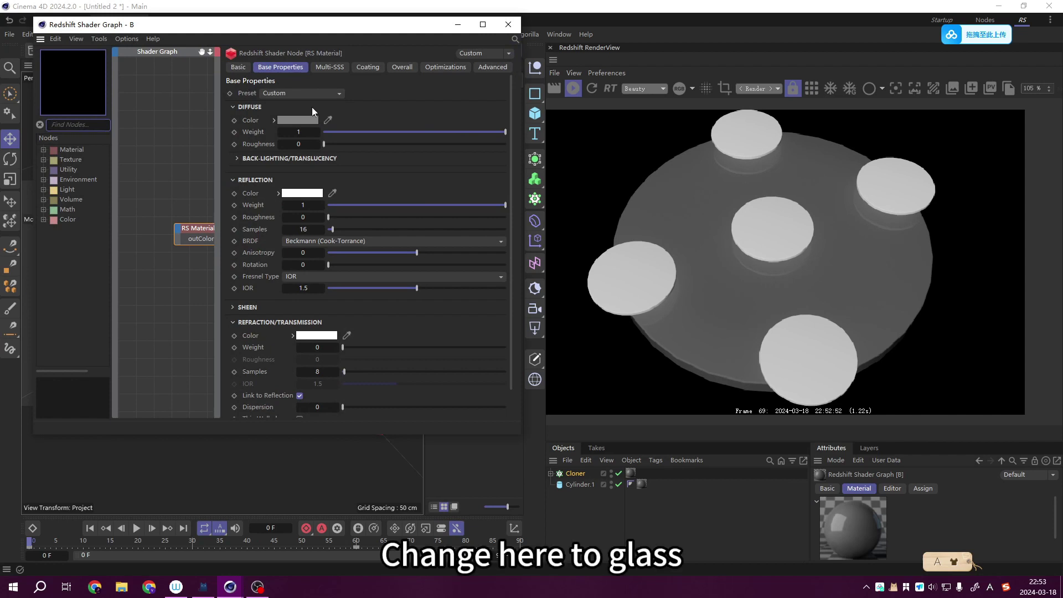
click(308, 94)
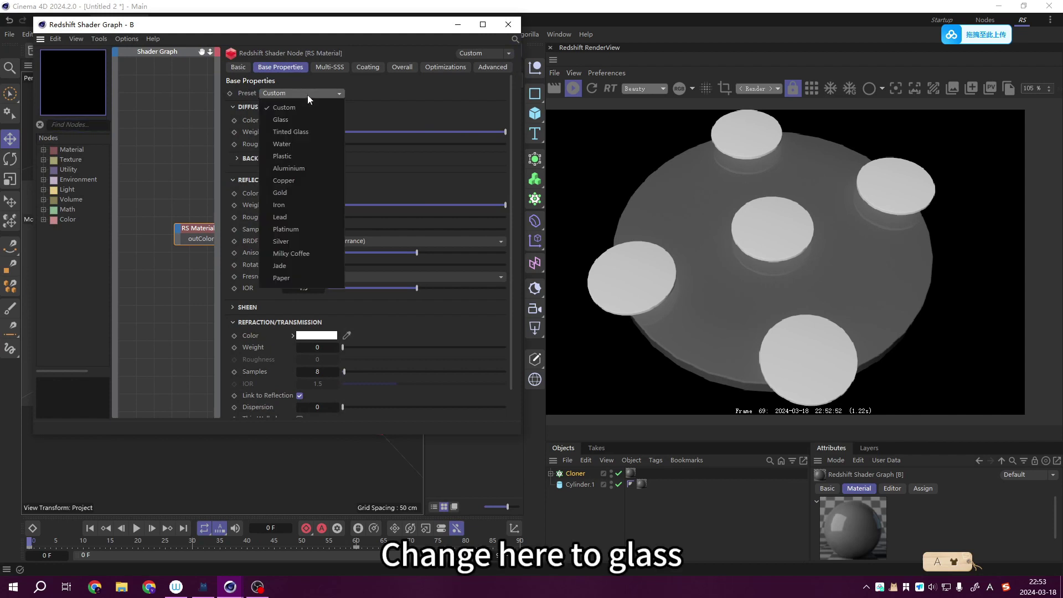
click(292, 122)
click(497, 24)
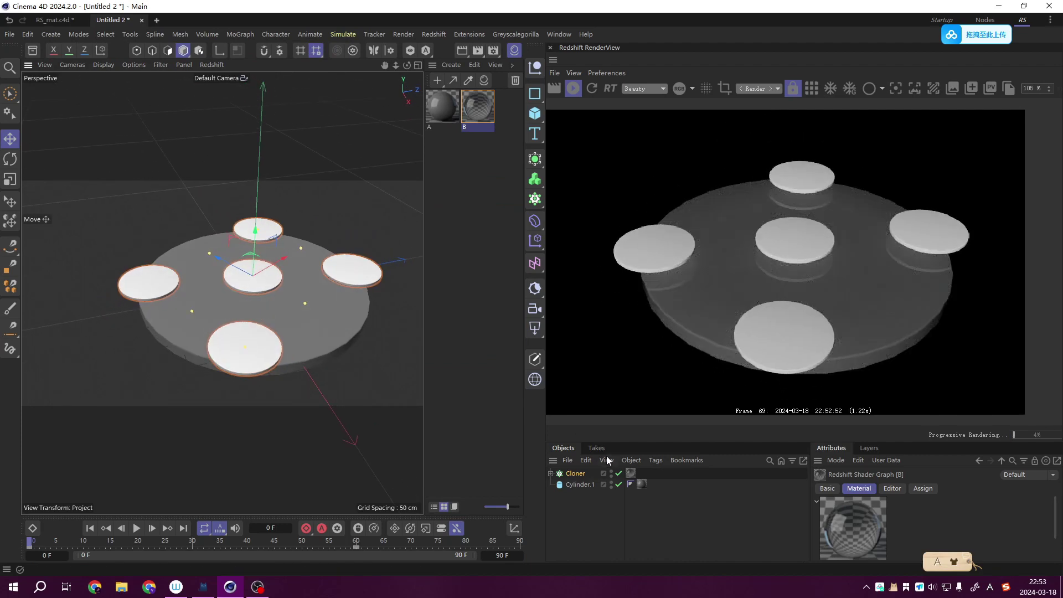
alt+drag(325, 359, 321, 333)
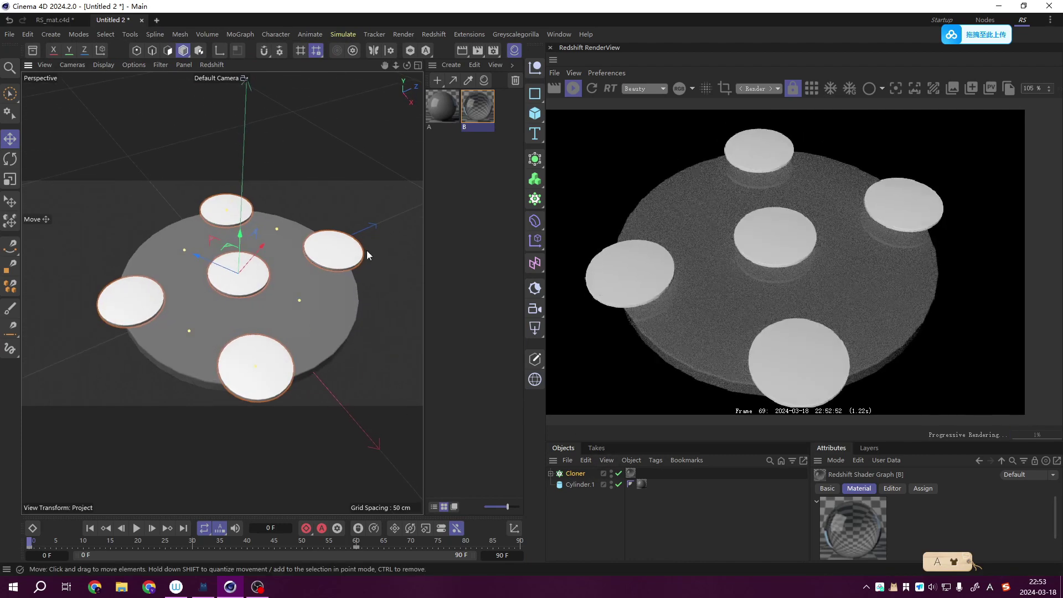
- Delete the empty '?' material tag on the Cloner's child Cylinder, then select Cylinder.1
click(575, 473)
click(551, 473)
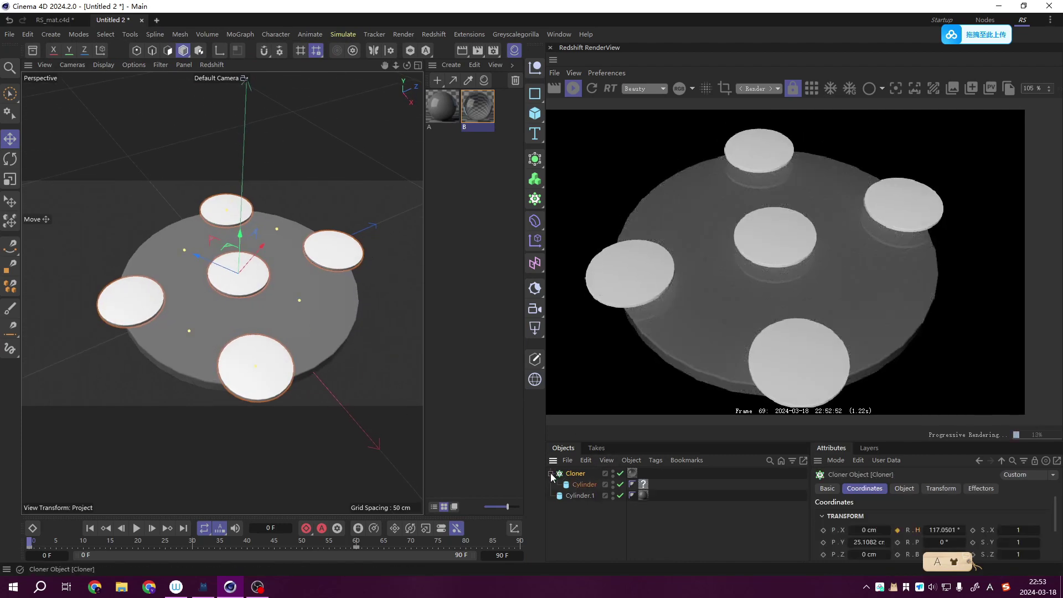
click(643, 484)
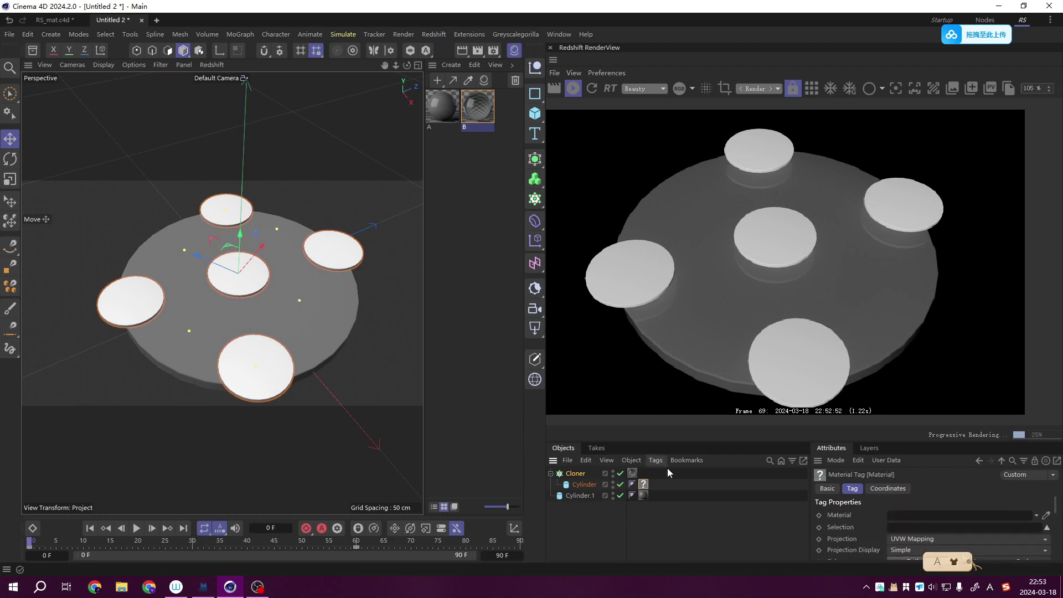
key(Delete)
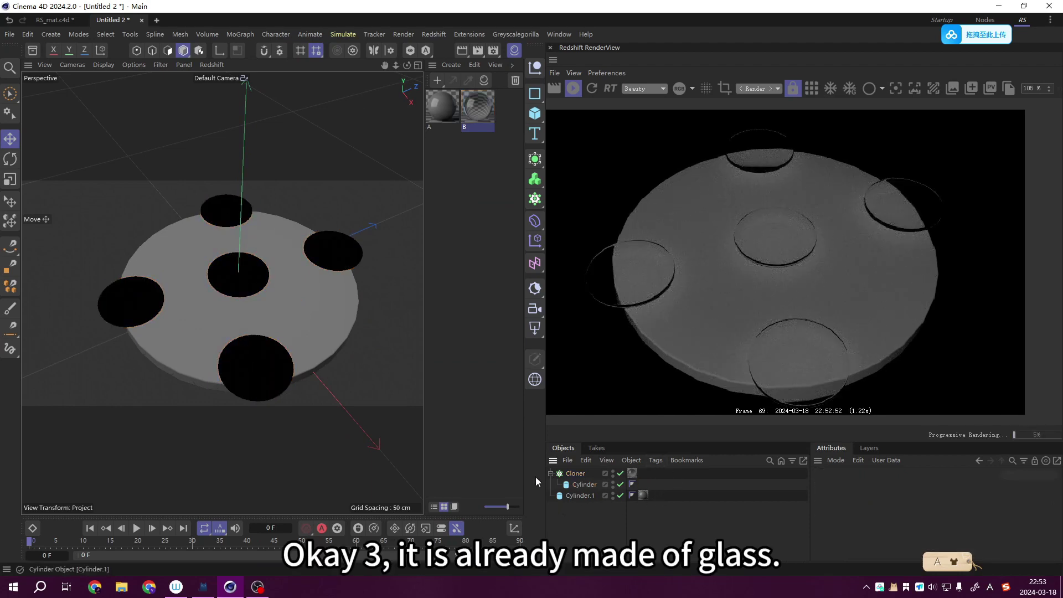
mouse_move(306, 327)
alt+mouse_down()
mouse_move(228, 258)
mouse_move(241, 312)
mouse_move(291, 363)
mouse_move(334, 340)
alt+mouse_up()
click(348, 335)
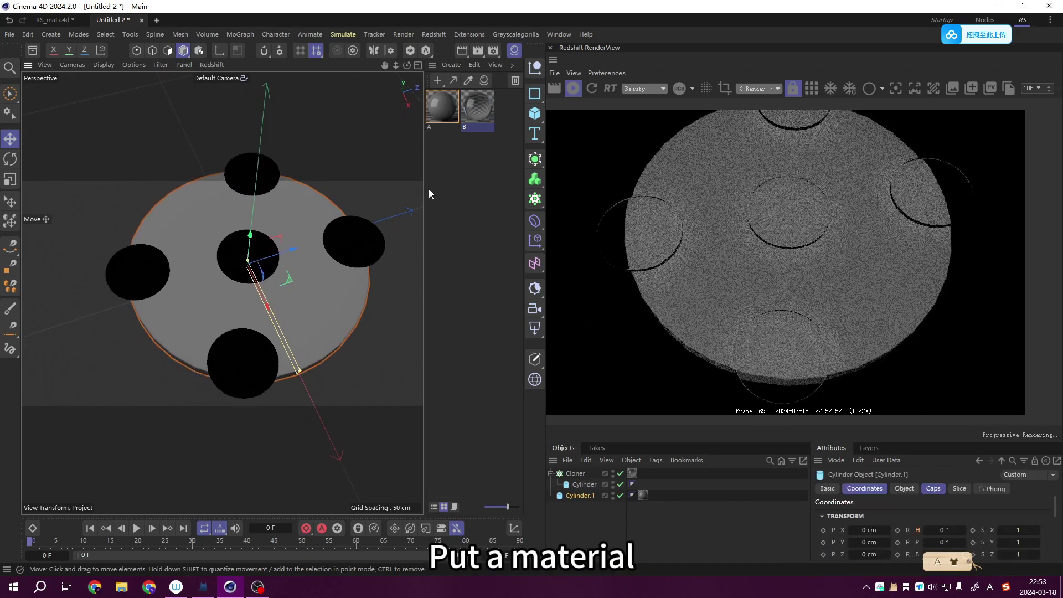
- Add an RS Incandescent node to material A and connect it to the output
double_click(440, 111)
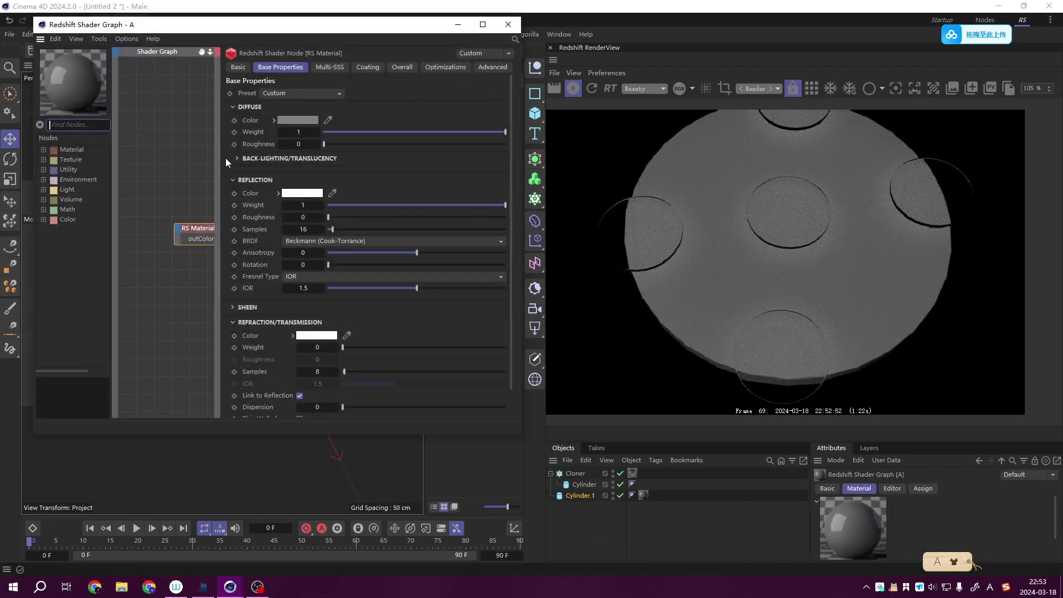
drag(225, 158, 327, 178)
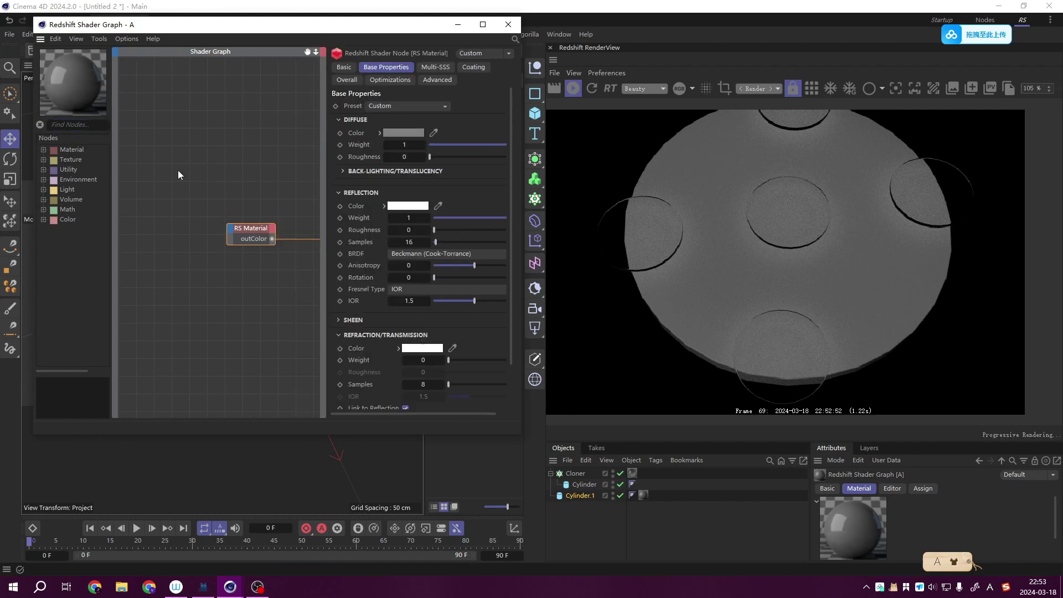
drag(251, 231, 213, 212)
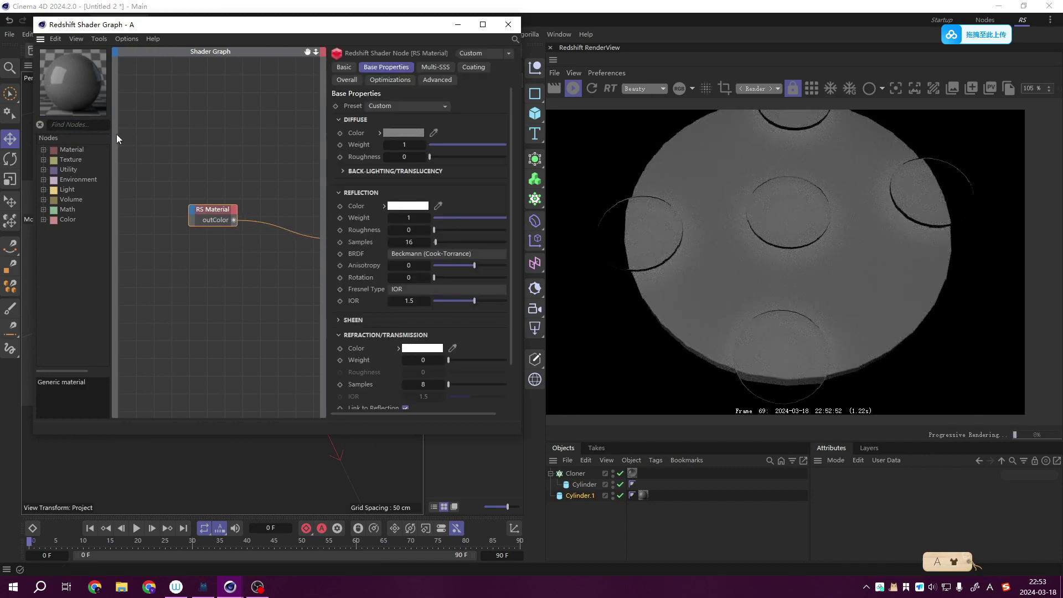
click(83, 124)
text(IN)
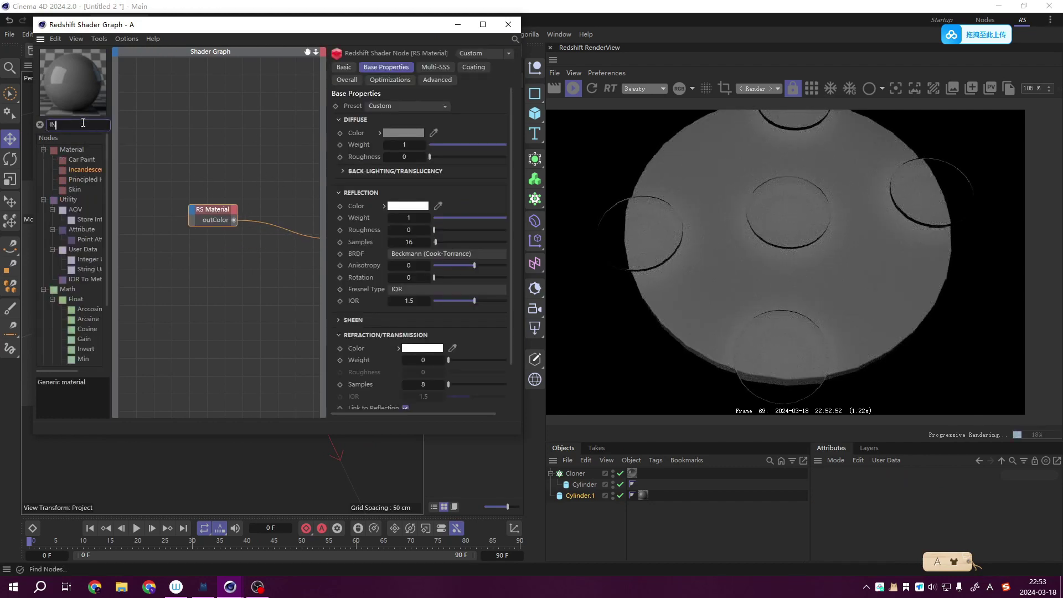
drag(86, 170, 205, 259)
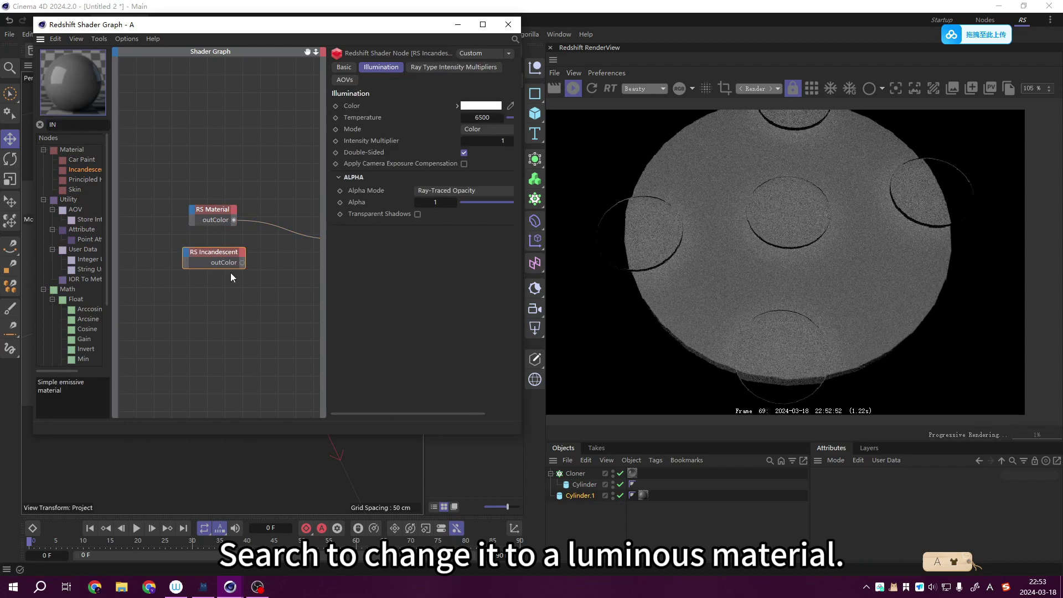
drag(234, 220, 242, 263)
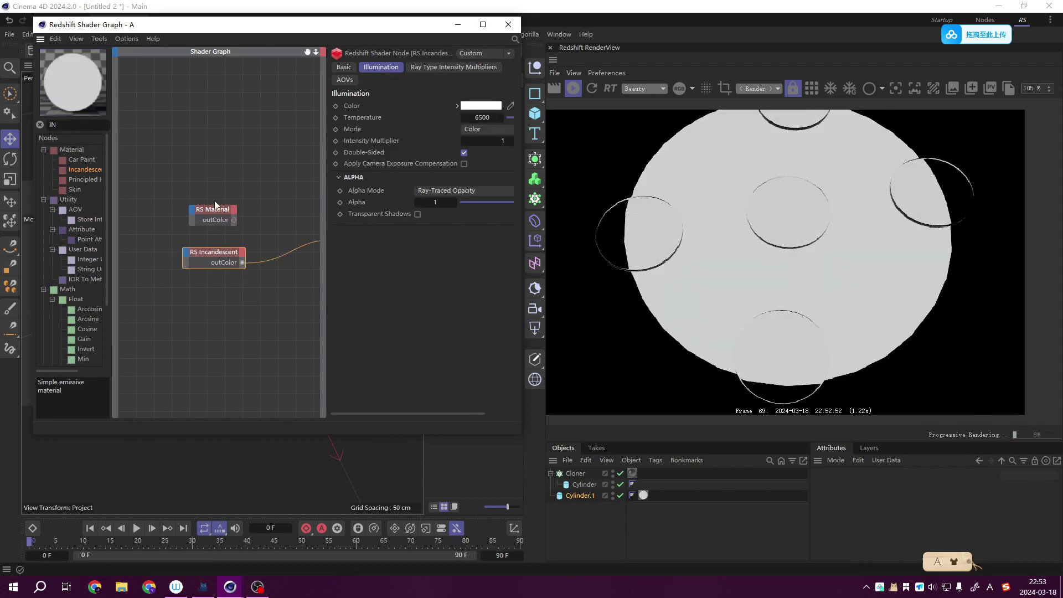
- Delete the old RS Material node and set the incandescent colour to blue (H 209°, S 74%)
click(215, 206)
key(Delete)
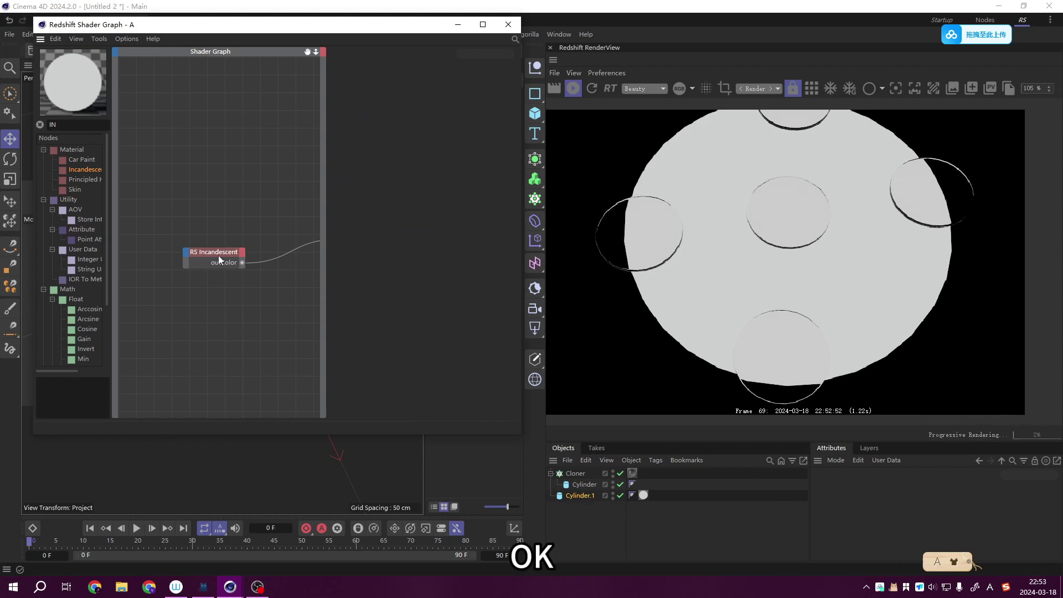
click(219, 260)
click(481, 105)
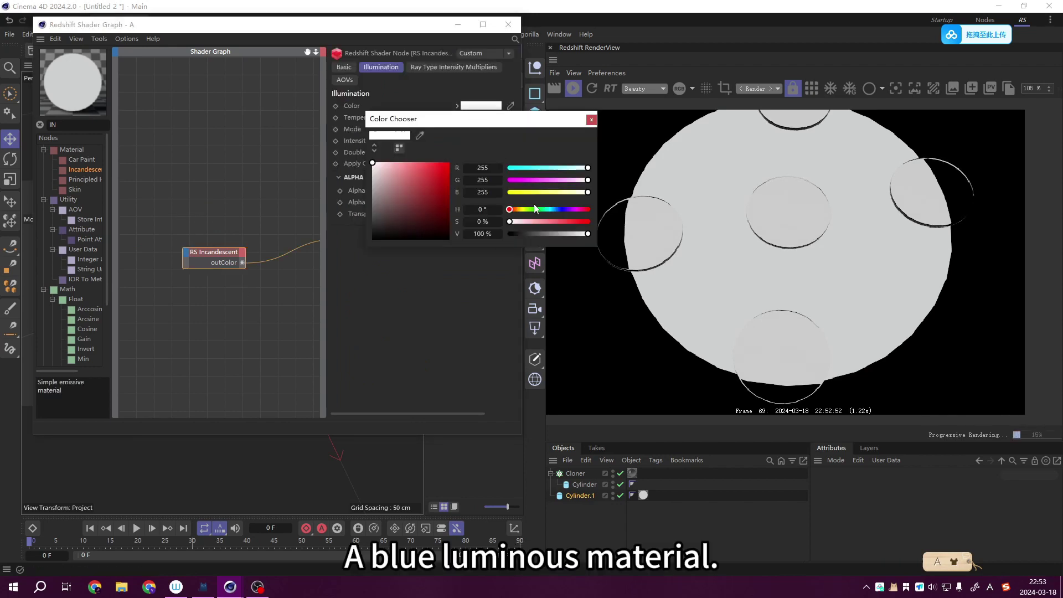
click(567, 222)
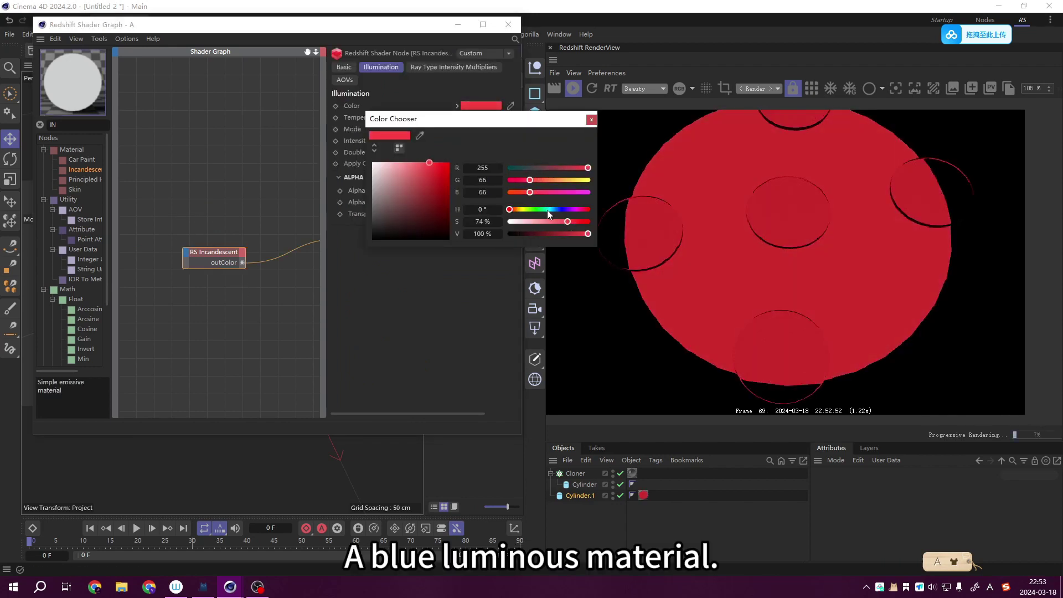
drag(548, 211, 555, 209)
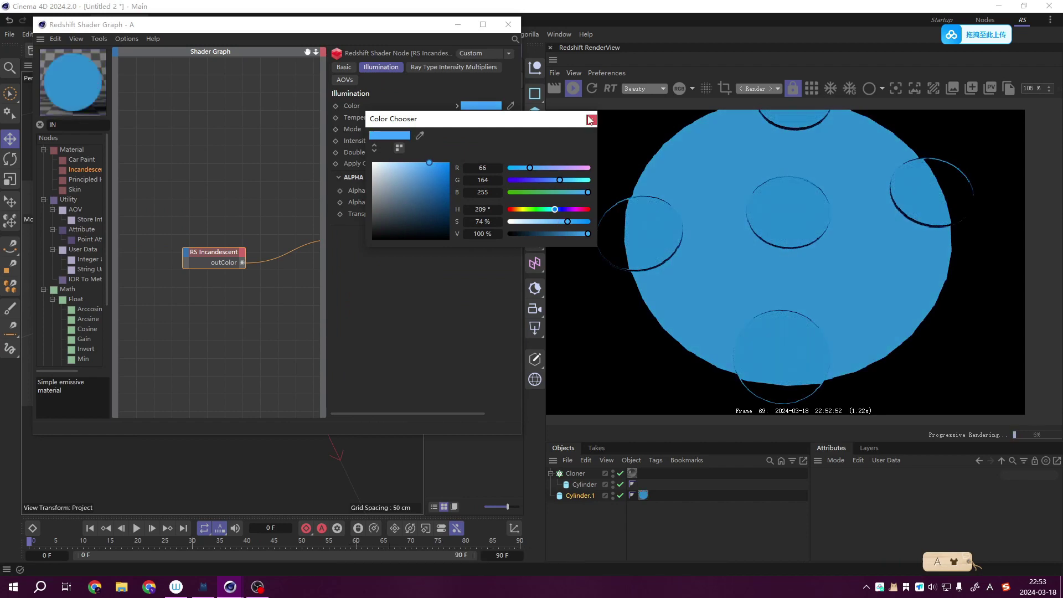
click(591, 120)
click(508, 24)
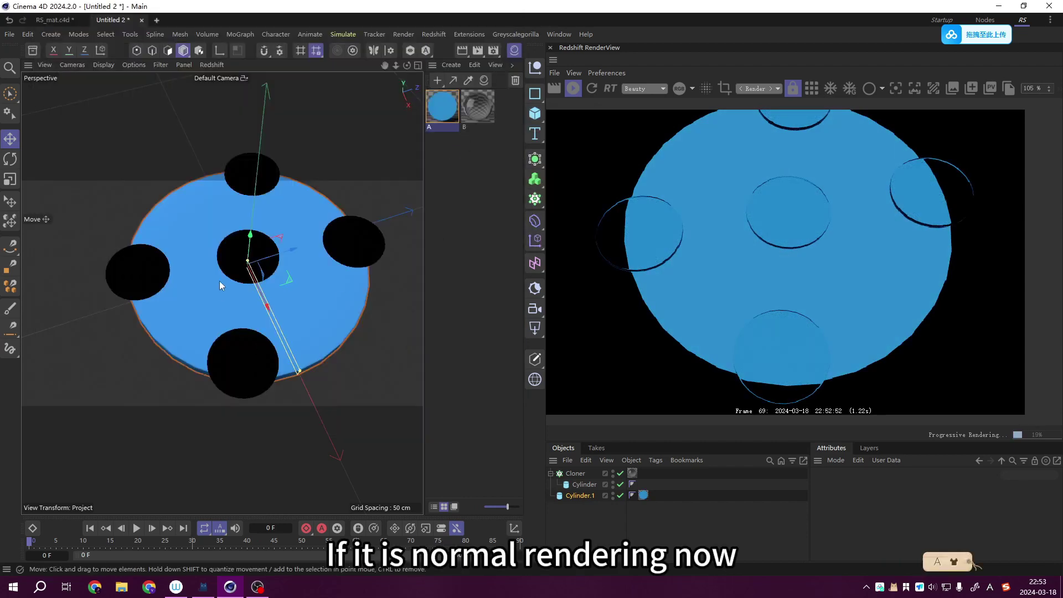
- Orbit to a low oblique angle and select the base disc and Cloner to inspect them
click(124, 185)
mouse_move(124, 185)
alt+mouse_down()
mouse_move(165, 199)
mouse_move(131, 248)
mouse_move(129, 233)
mouse_move(104, 283)
mouse_move(137, 261)
mouse_move(244, 265)
alt+mouse_up()
click(131, 247)
click(105, 279)
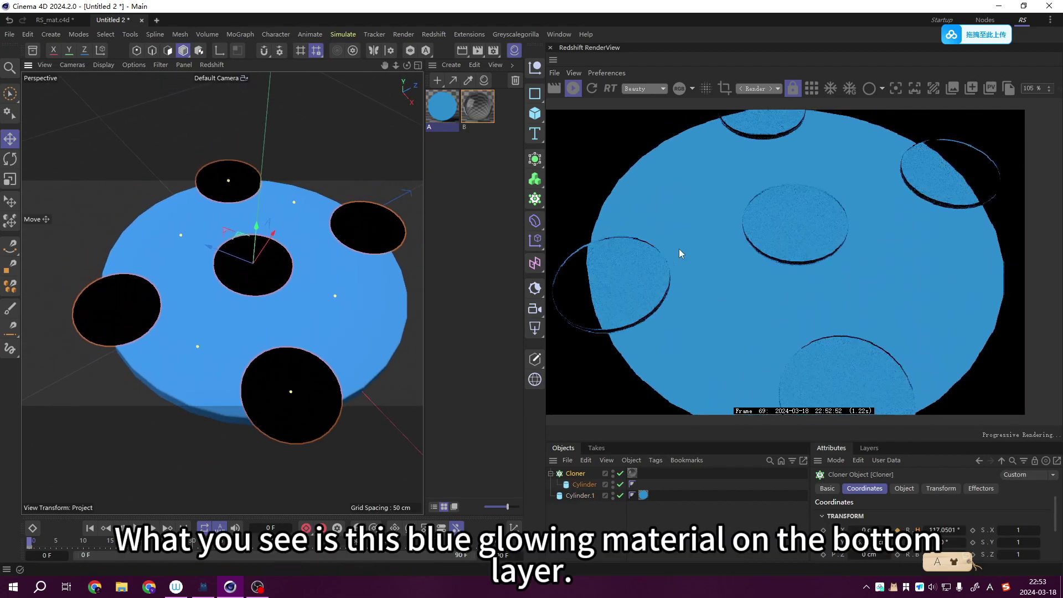
- Orbit again, deselect everything, and select material A in the Material Manager
click(404, 376)
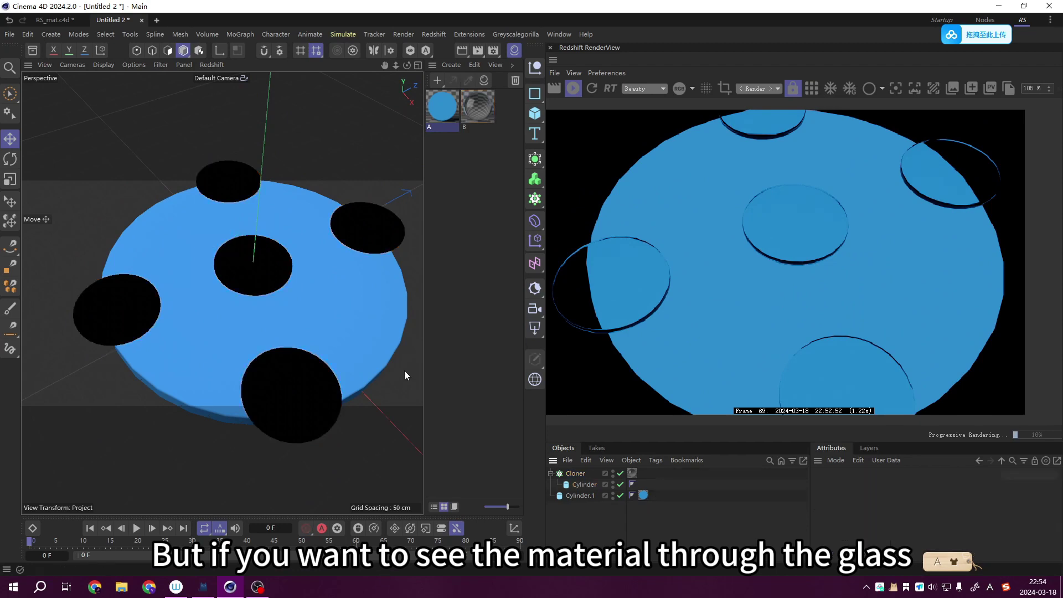
mouse_move(404, 370)
alt+mouse_down()
mouse_move(256, 345)
mouse_move(304, 306)
mouse_move(254, 313)
alt+mouse_up()
click(276, 296)
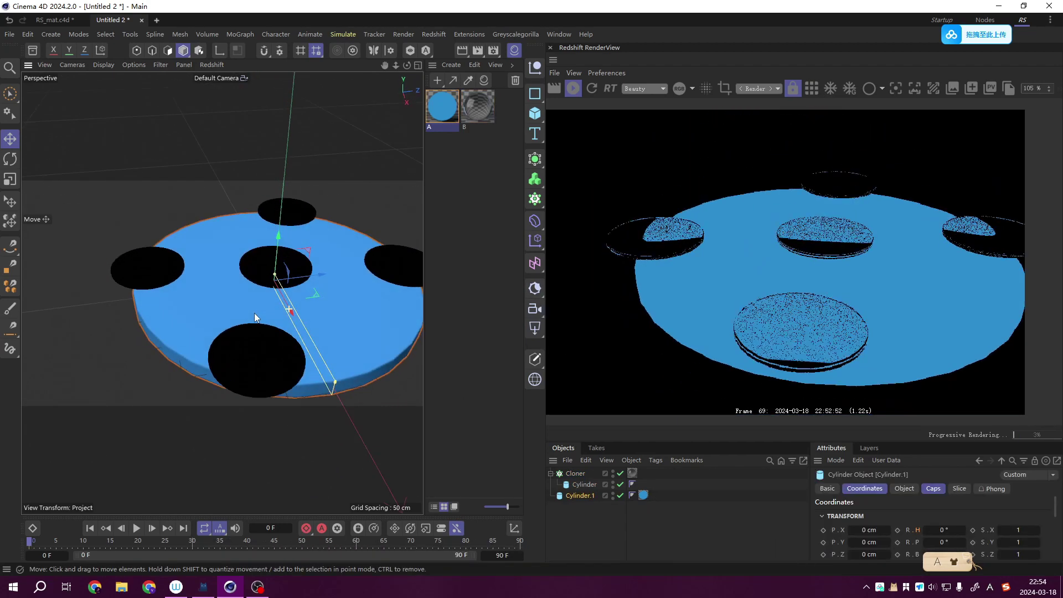
click(643, 520)
click(434, 114)
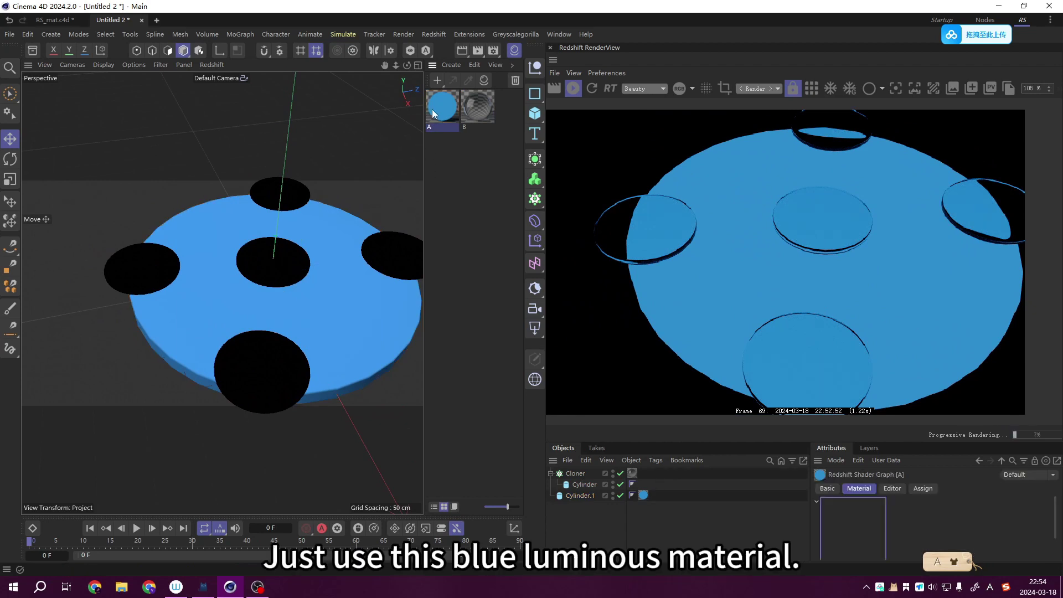
- Search 'RAY' in material A's Shader Graph and add an RS Ray Switch node
double_click(434, 109)
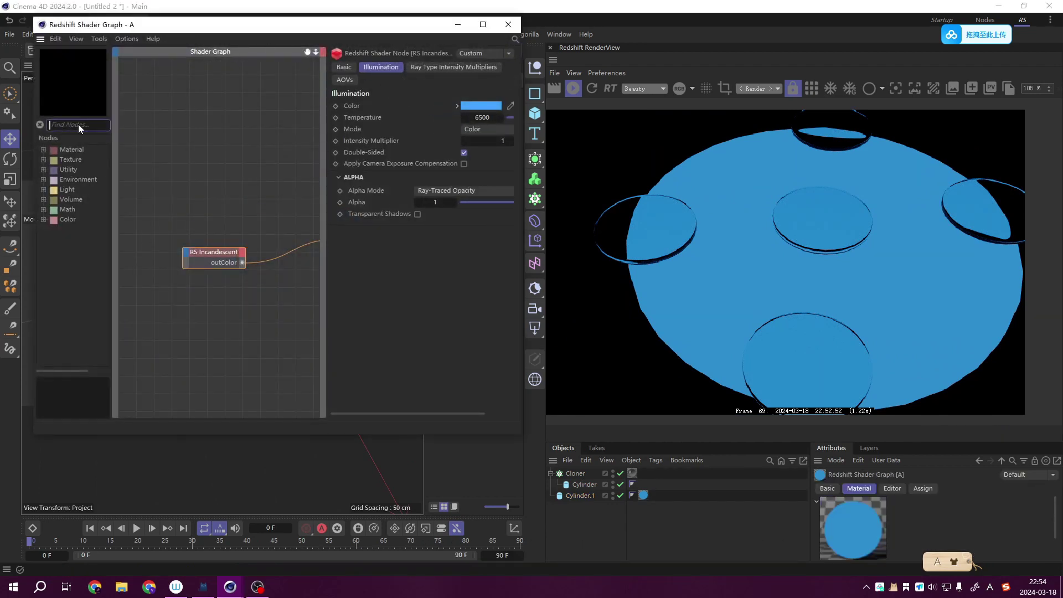
text(RA)
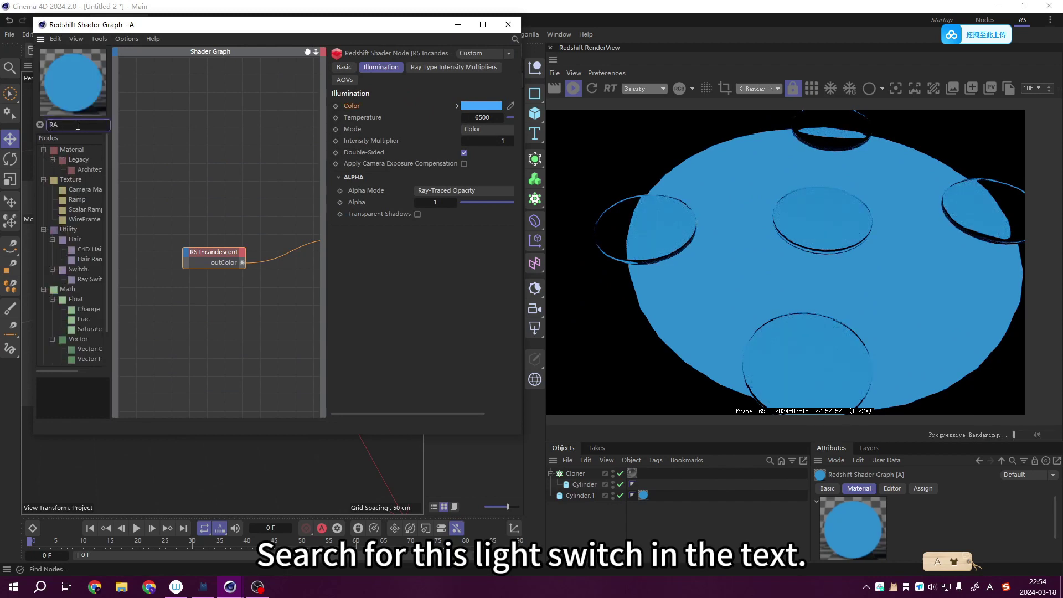
text(Y)
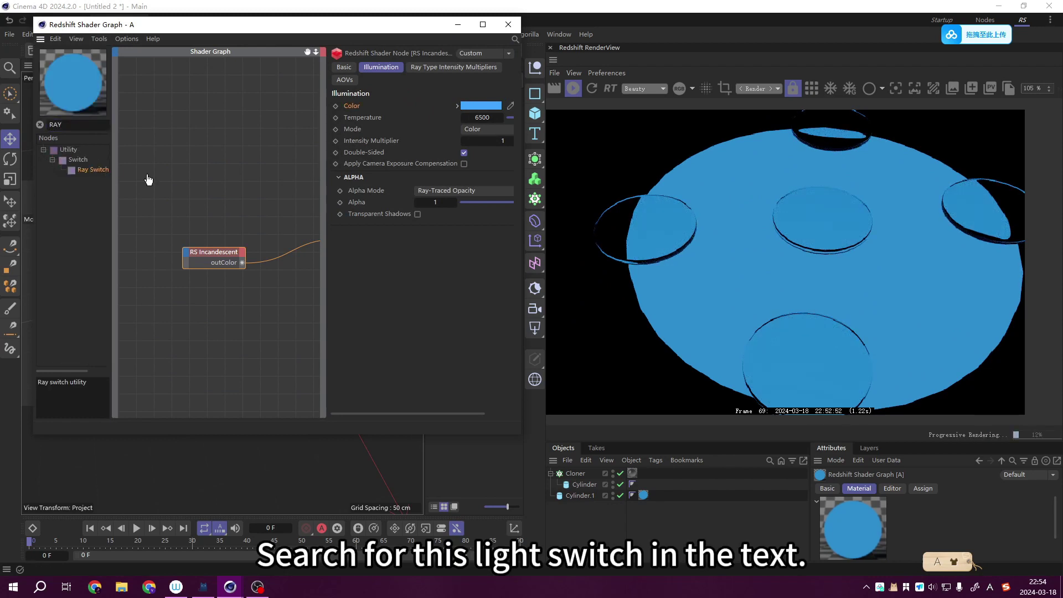
drag(148, 180, 169, 191)
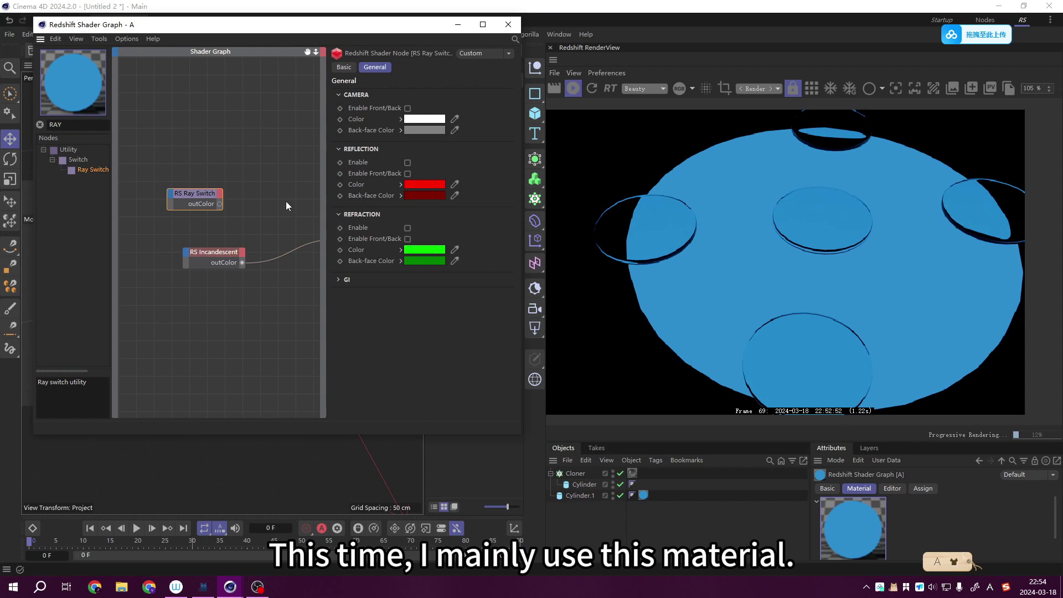
mouse_move(161, 158)
mouse_down()
mouse_move(202, 199)
mouse_move(256, 216)
mouse_up()
- Spread out the nodes and change one RS Incandescent copy's colour to green
mouse_move(219, 255)
mouse_down()
mouse_move(185, 272)
mouse_move(188, 147)
mouse_up()
click(177, 233)
scroll(177, 238, up, 1)
click(481, 105)
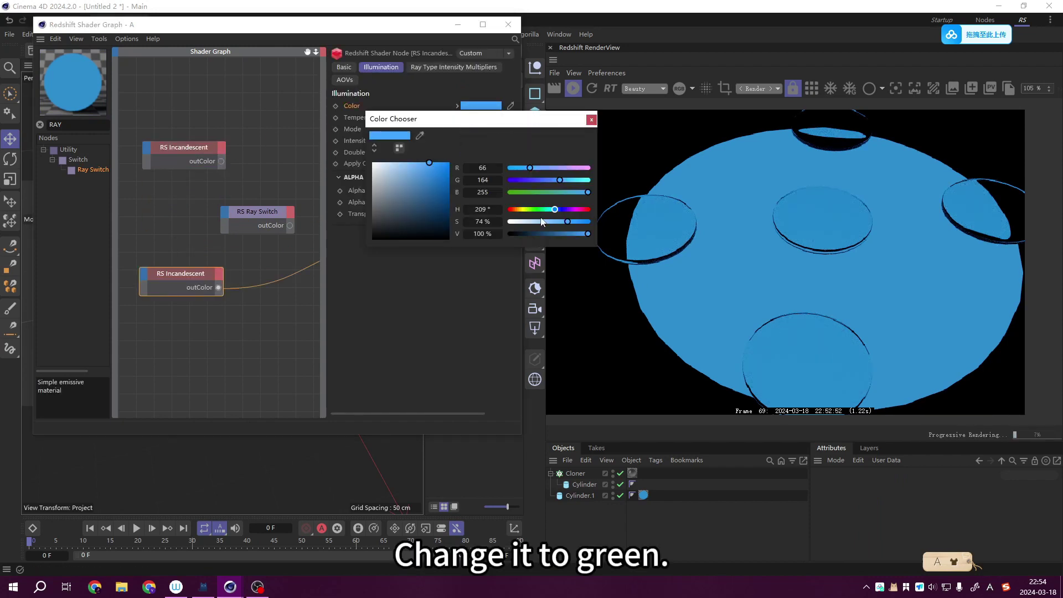
click(534, 211)
click(274, 174)
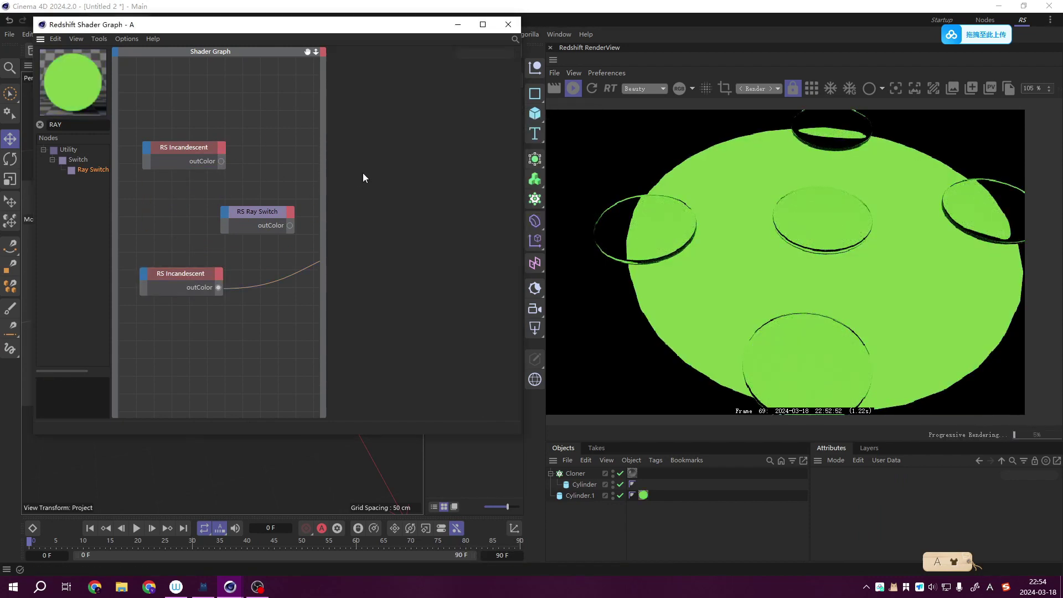
- Wire the green incandescent into the Ray Switch and rearrange the two nodes
click(267, 211)
drag(267, 211, 286, 193)
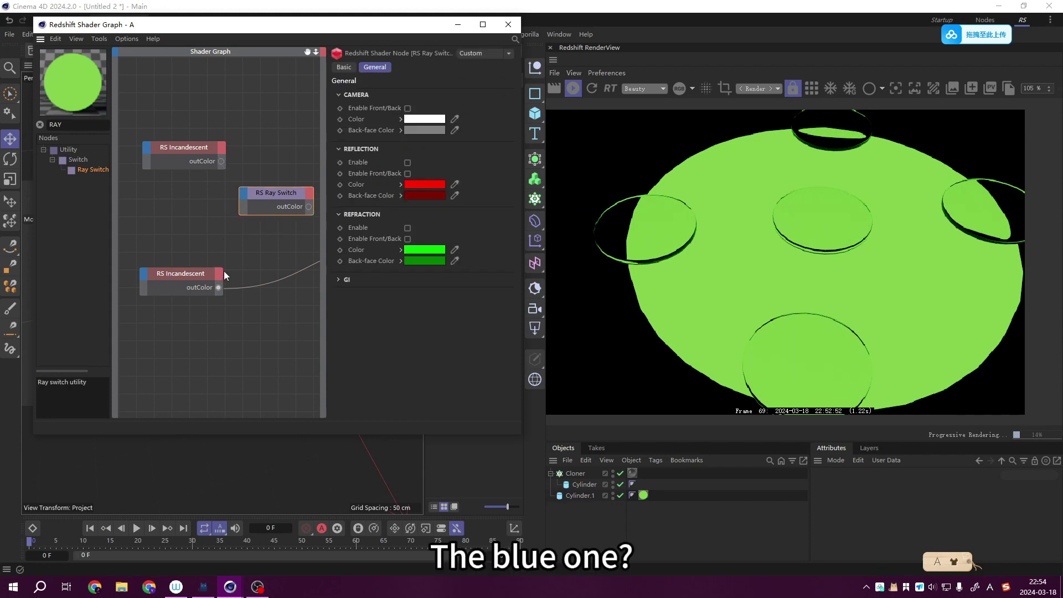
drag(218, 287, 244, 198)
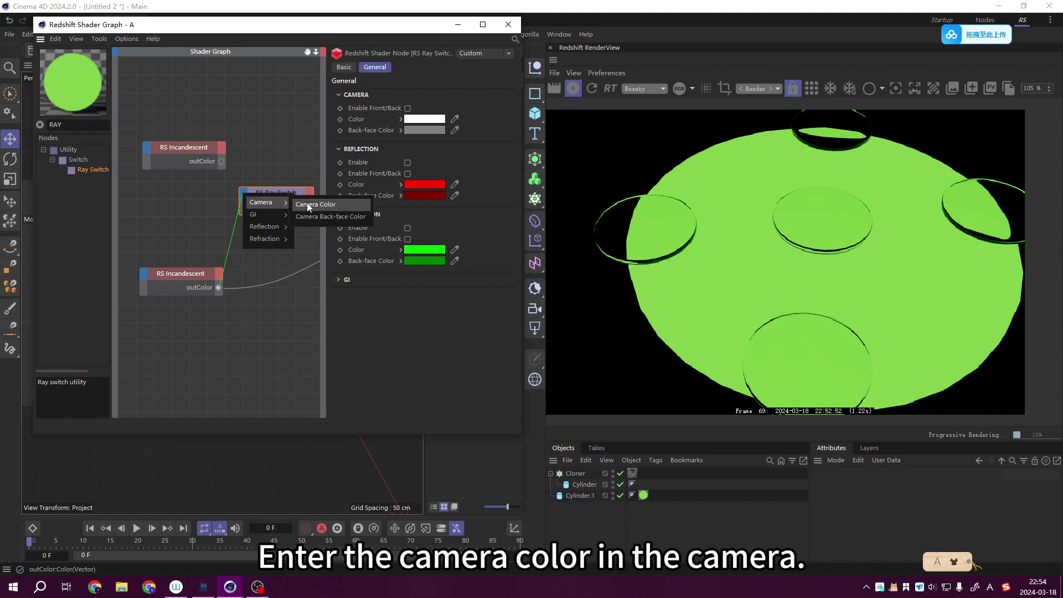
click(310, 205)
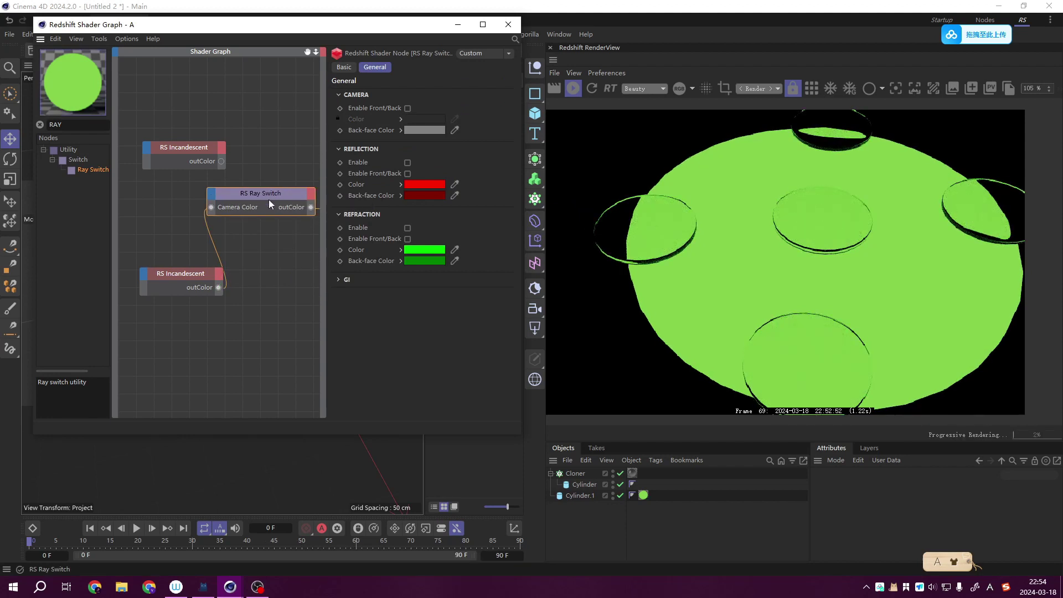
click(200, 287)
drag(188, 272, 167, 243)
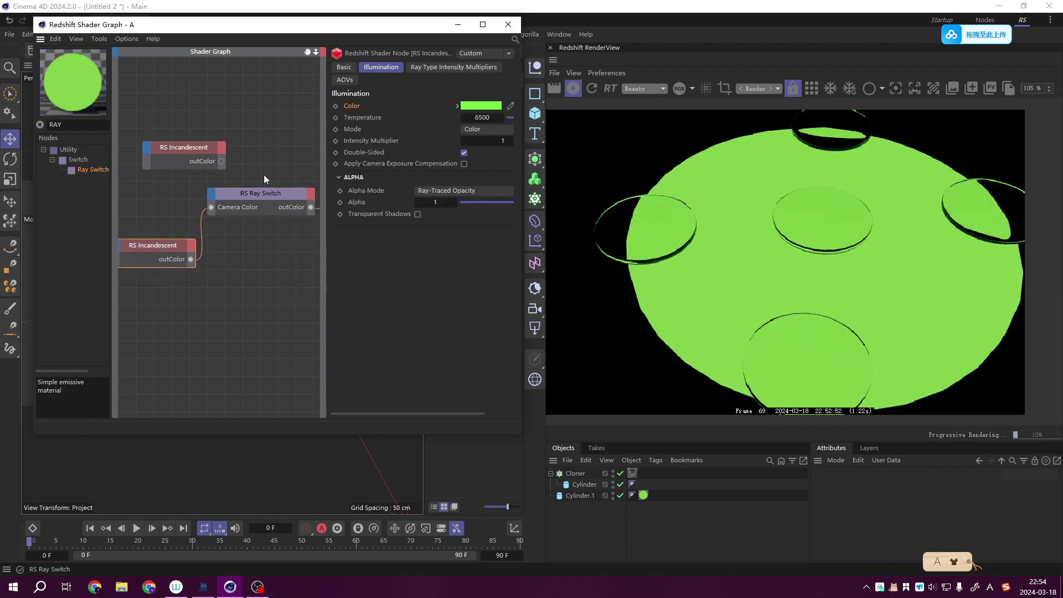
drag(271, 209, 276, 282)
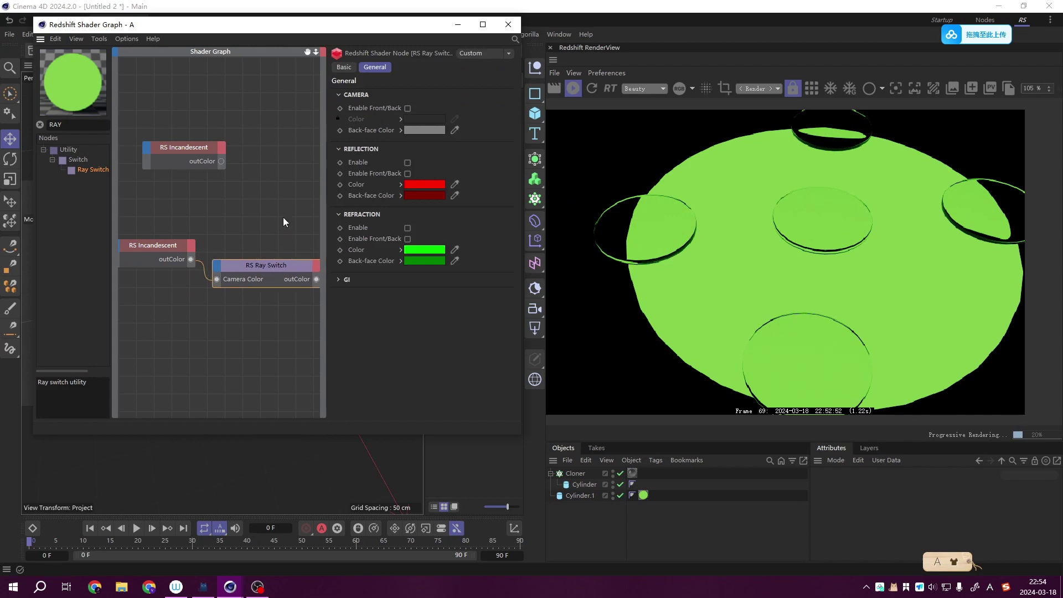
drag(174, 247, 173, 224)
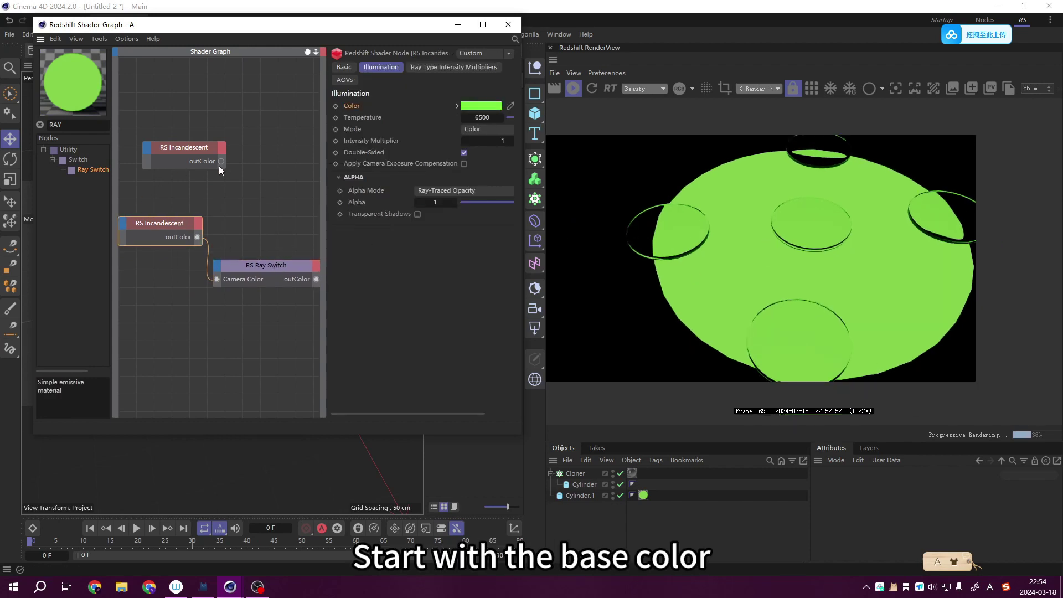
- Connect the blue incandescent's outColor to the Ray Switch Camera Color input
drag(219, 162, 216, 278)
drag(182, 224, 185, 301)
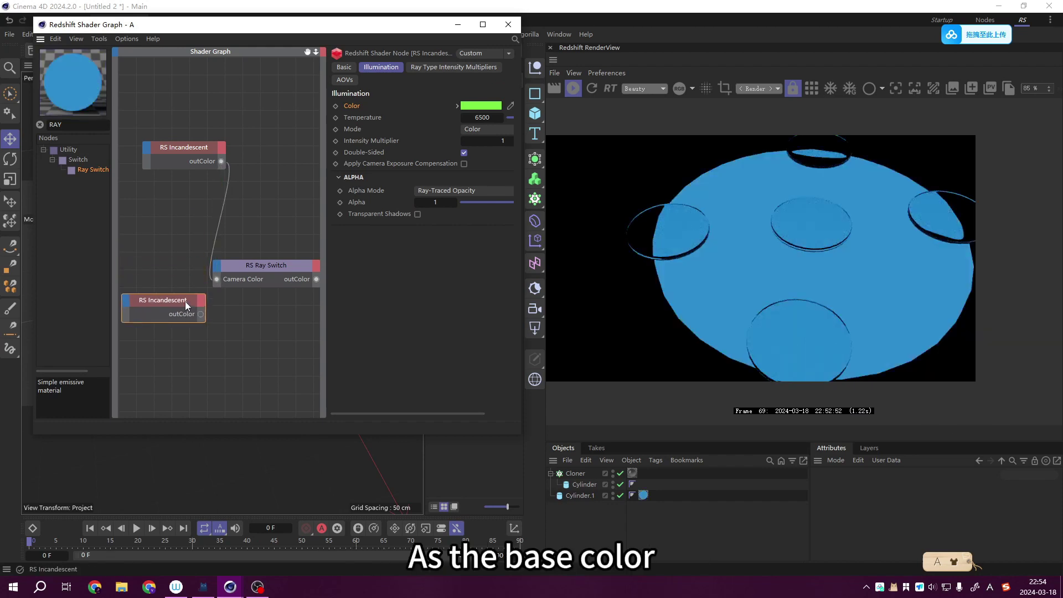
click(293, 277)
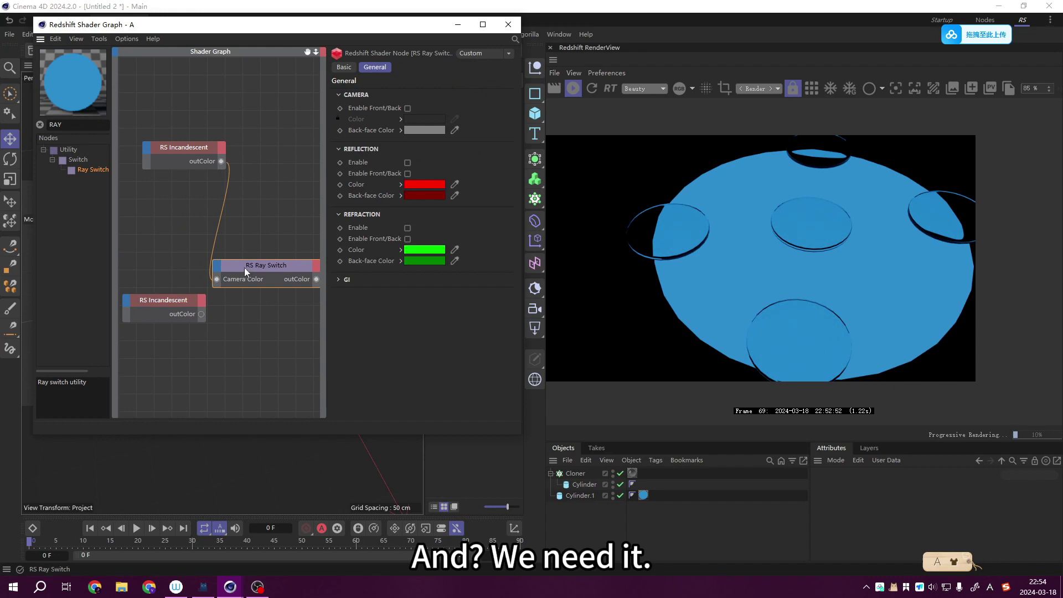
drag(244, 268, 241, 235)
scroll(706, 209, up, 2)
scroll(659, 241, up, 1)
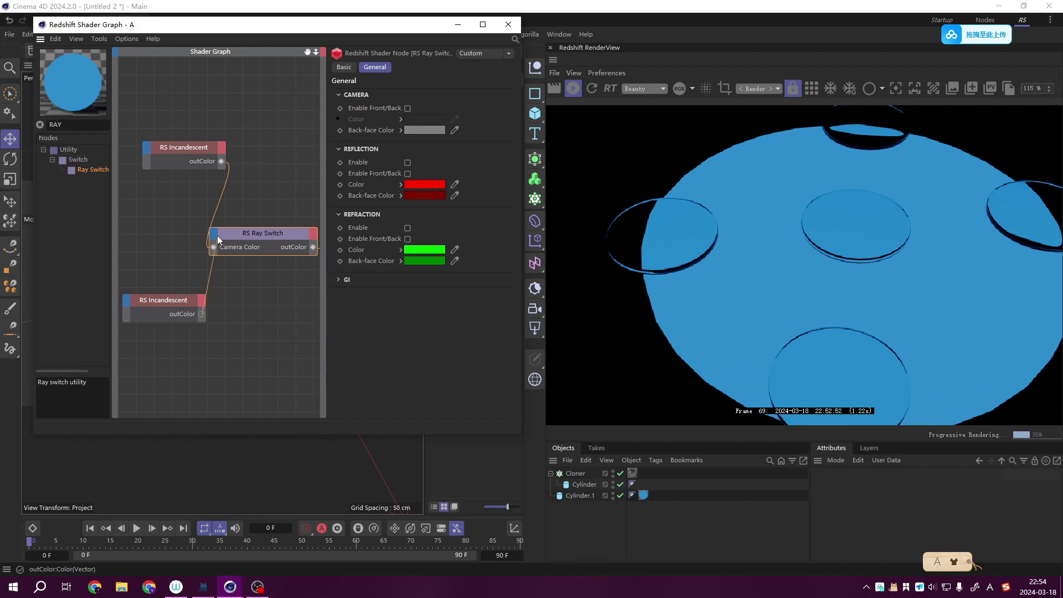
- Wire the green incandescent into Ray Switch Refraction Color and enable the refraction override
drag(205, 314, 214, 234)
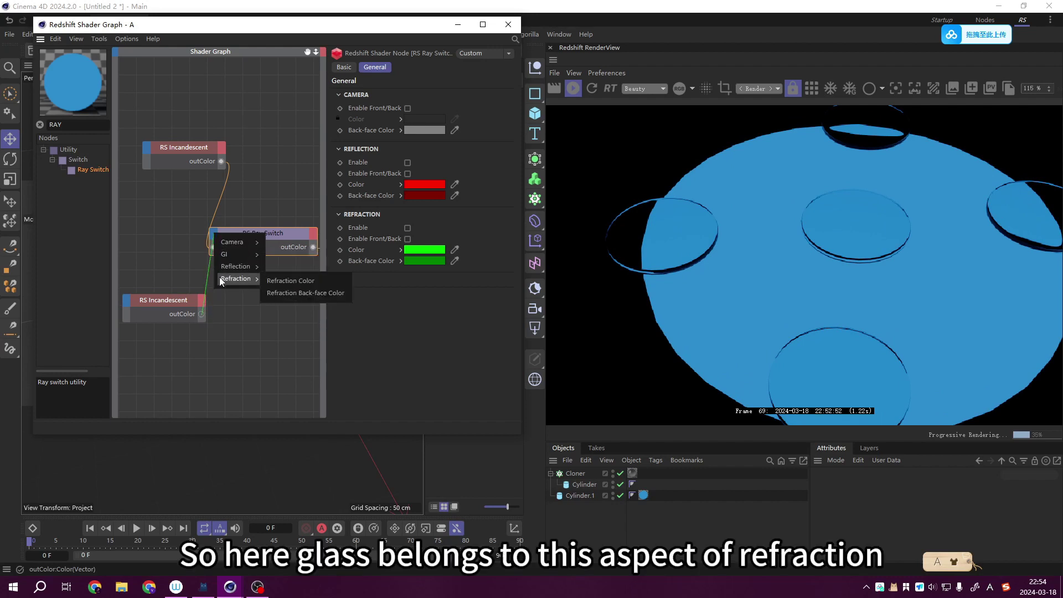
mouse_move(236, 278)
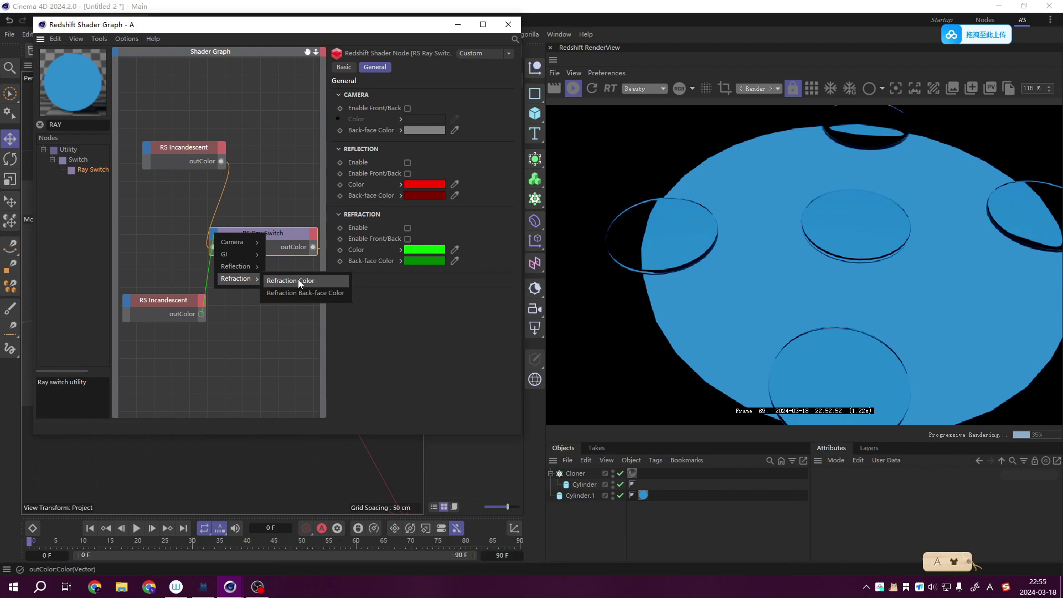
click(294, 281)
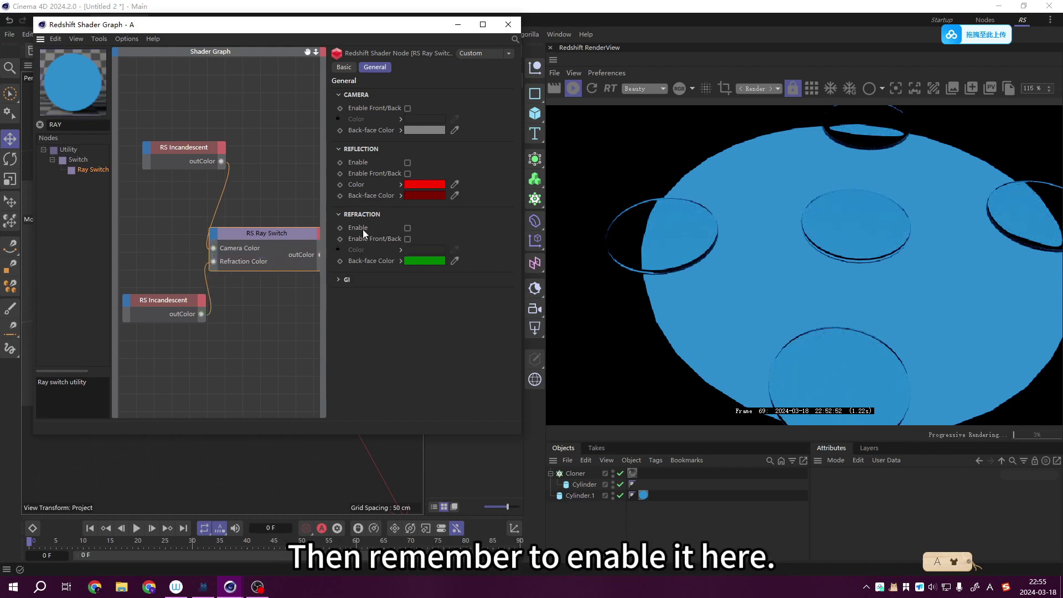
click(407, 229)
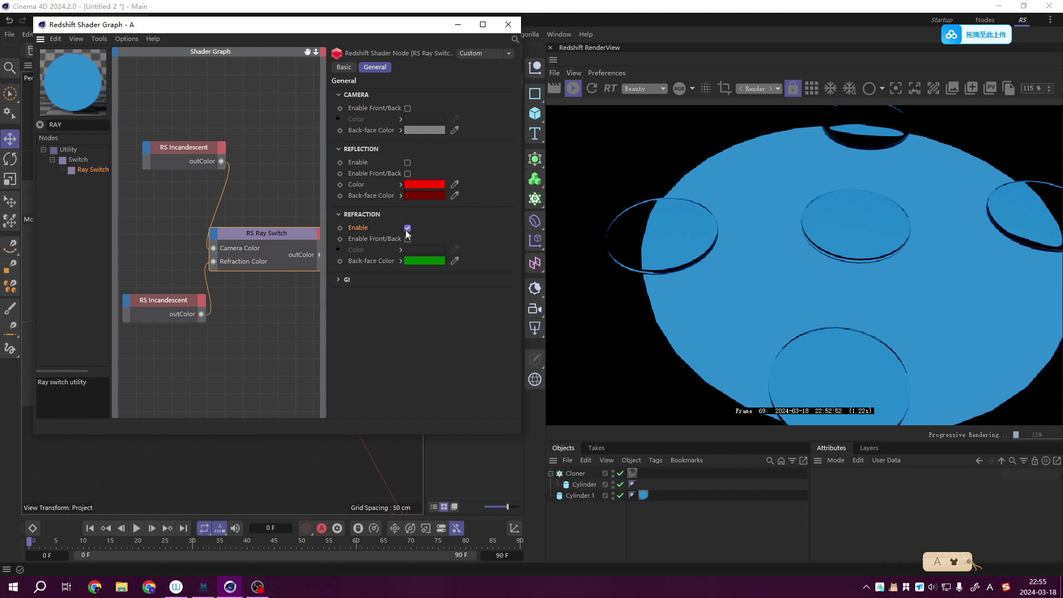
click(188, 301)
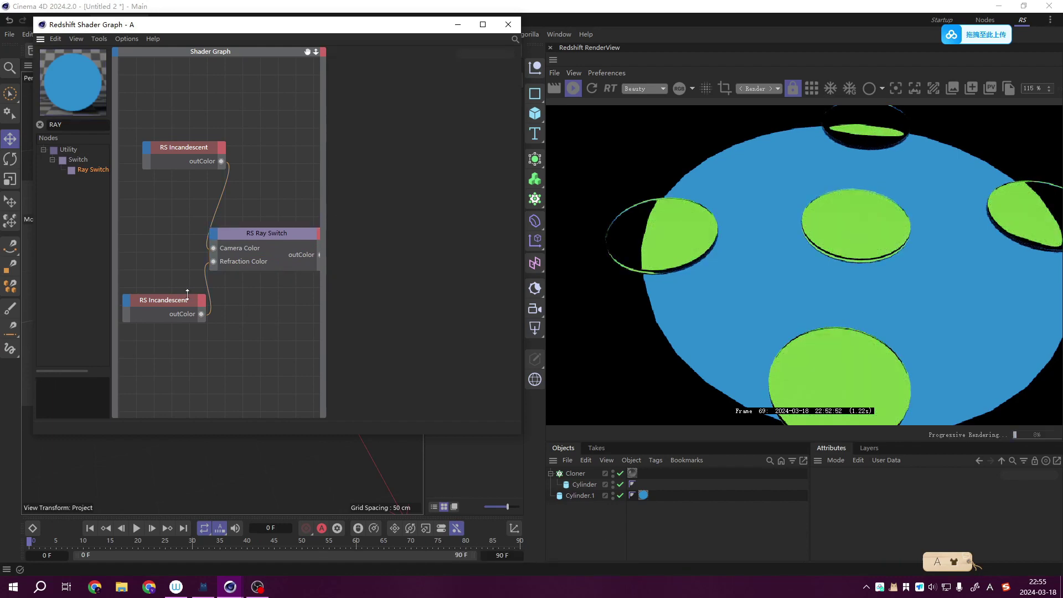
- Move the Shader Graph window aside and look down onto the disc render
drag(412, 25, 464, 297)
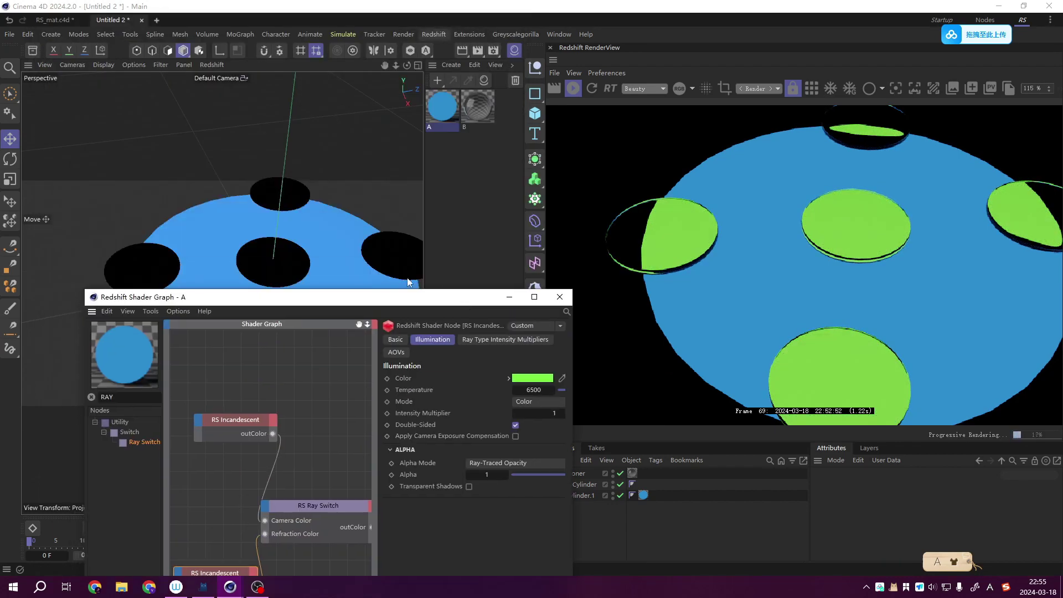
mouse_move(291, 246)
alt+mouse_down()
mouse_move(316, 221)
mouse_move(295, 200)
mouse_move(277, 251)
mouse_move(249, 254)
mouse_move(168, 217)
mouse_move(205, 190)
mouse_move(244, 260)
alt+mouse_up()
drag(298, 292, 295, 207)
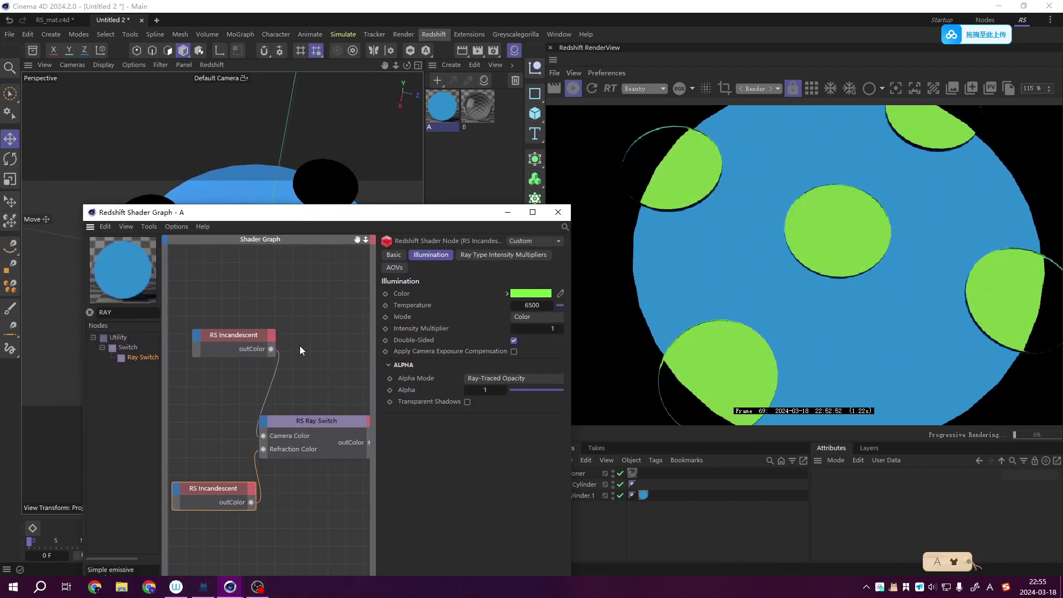
drag(305, 424, 309, 355)
drag(219, 489, 230, 378)
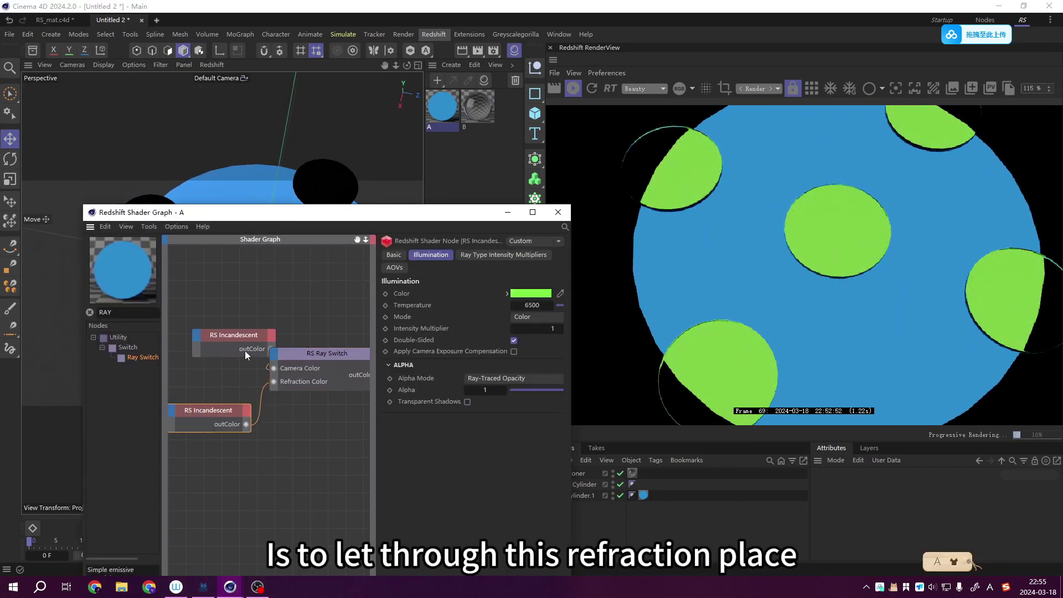
- Tidy the layout of the two RS Incandescent nodes in the graph
mouse_move(241, 334)
mouse_down()
mouse_move(193, 344)
mouse_move(222, 355)
mouse_up()
click(264, 318)
click(218, 402)
mouse_move(223, 354)
middle_down()
mouse_move(237, 348)
mouse_move(214, 359)
middle_up()
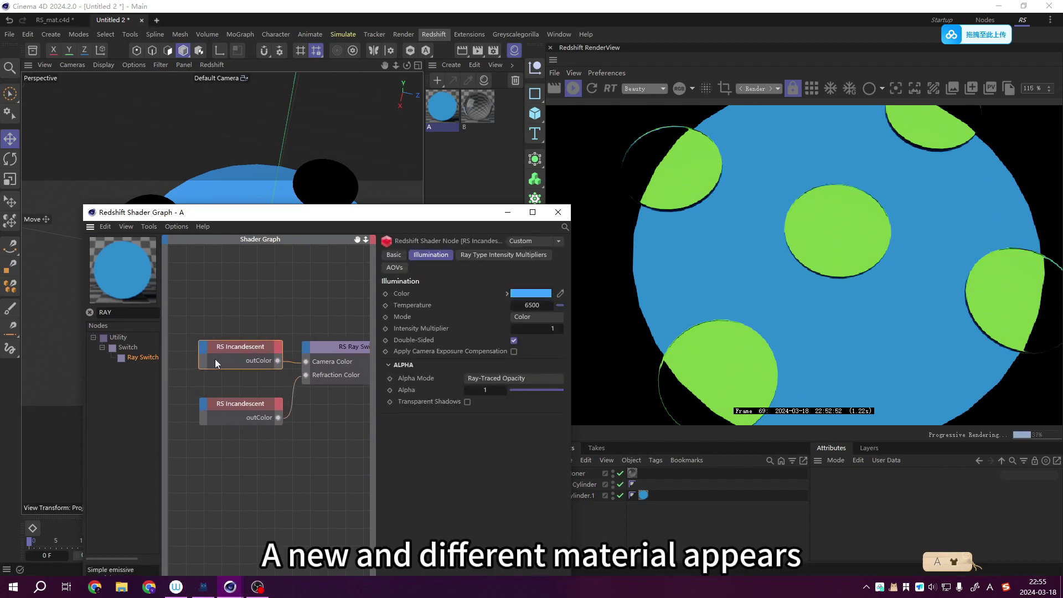
drag(261, 400, 241, 391)
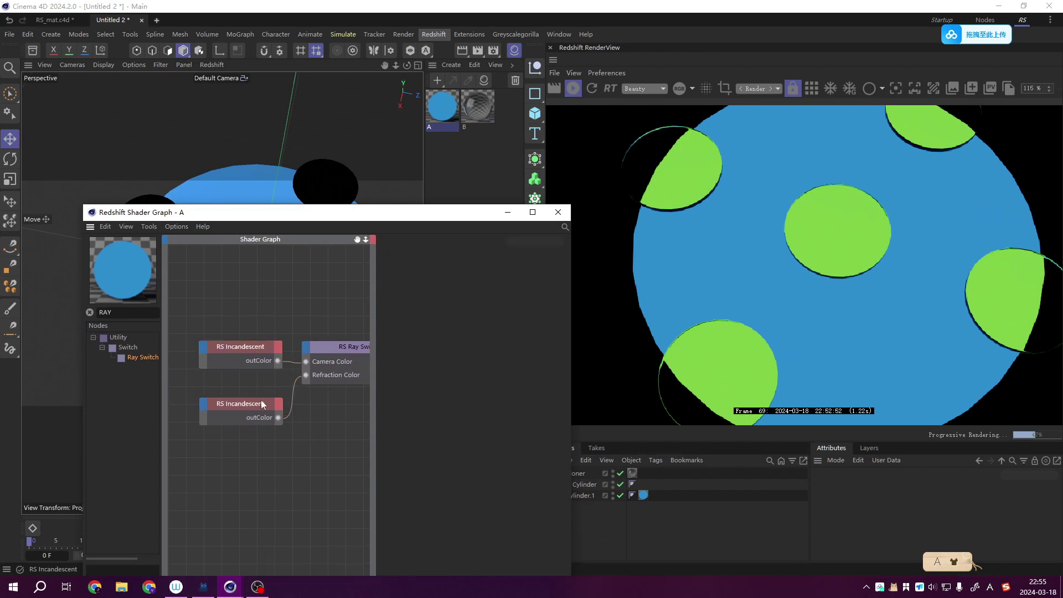
- Add an RS Material node and wire its outColor into the Ray Switch Refraction Color
double_click(105, 312)
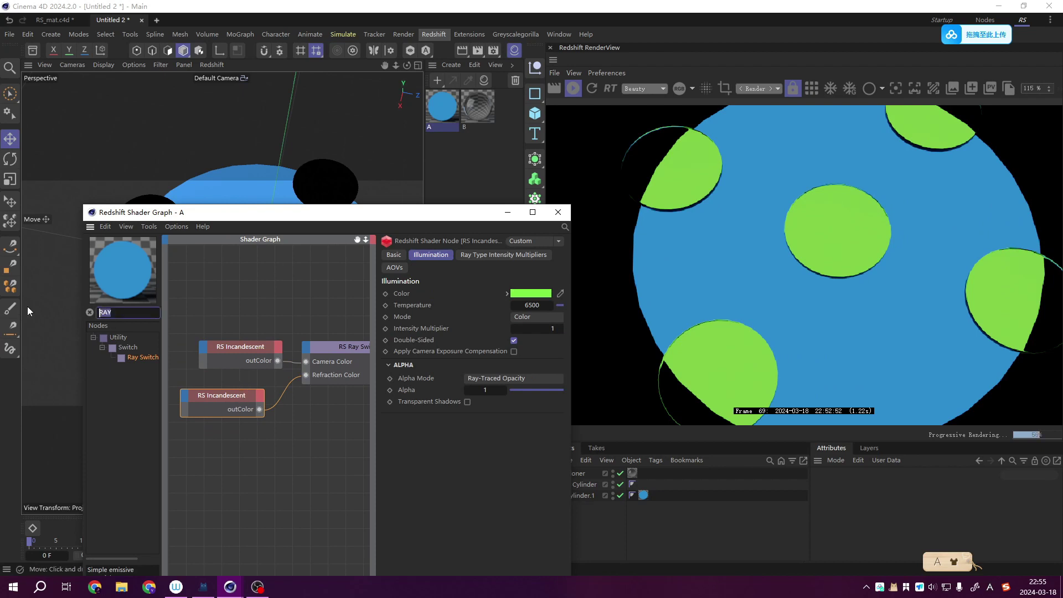
text(MA)
drag(138, 369, 225, 448)
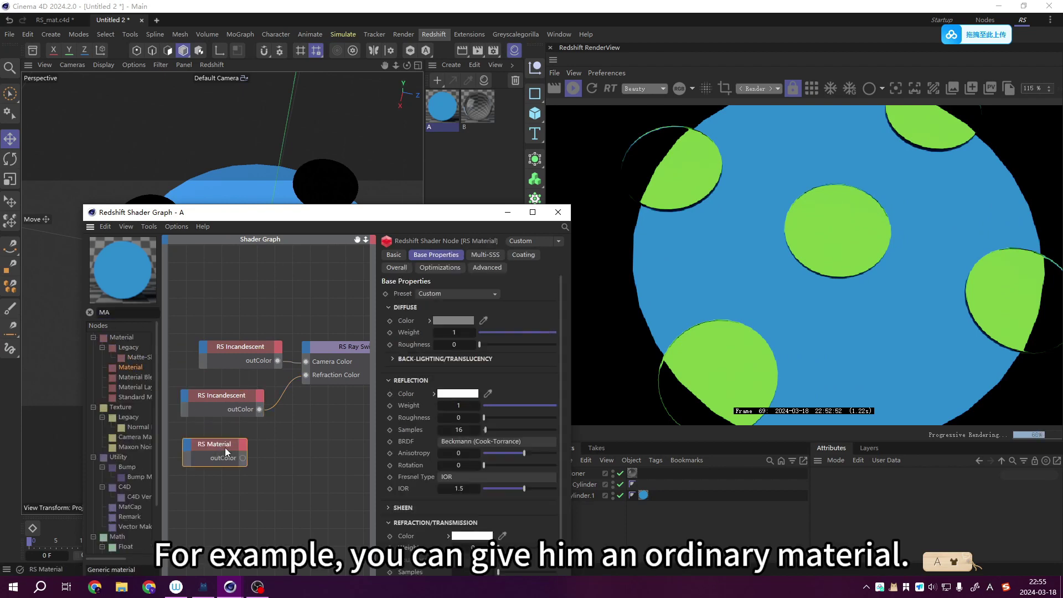
drag(324, 412, 308, 376)
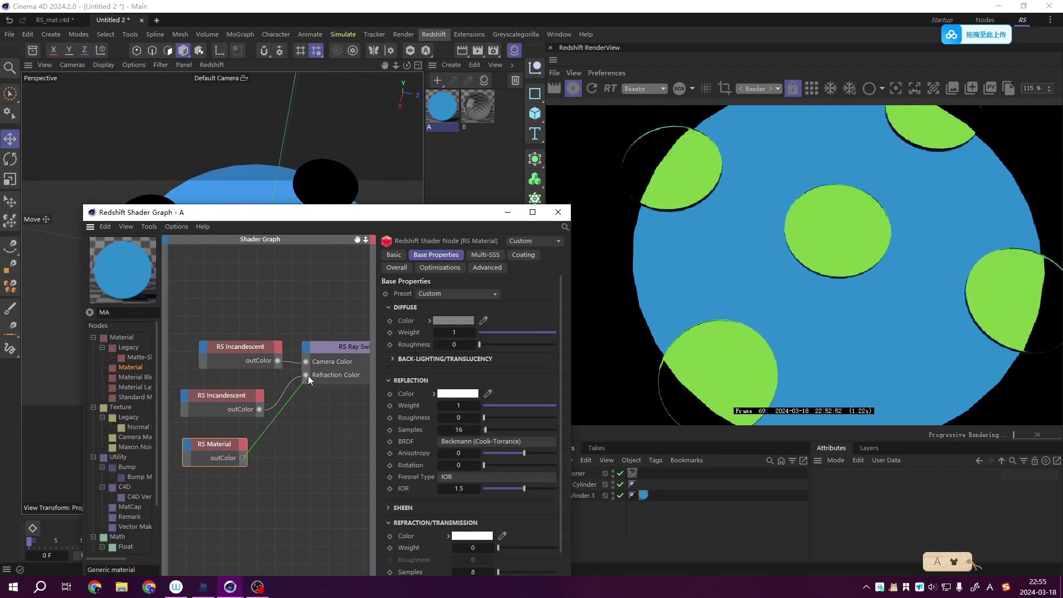
drag(237, 448, 248, 448)
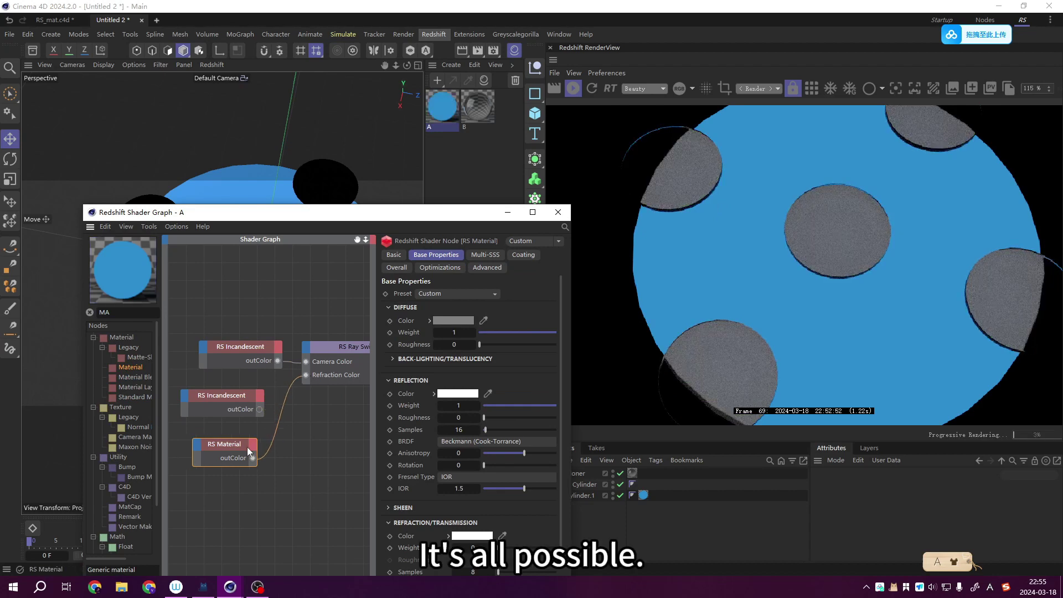
- Set the new RS Material's preset to Gold
click(449, 294)
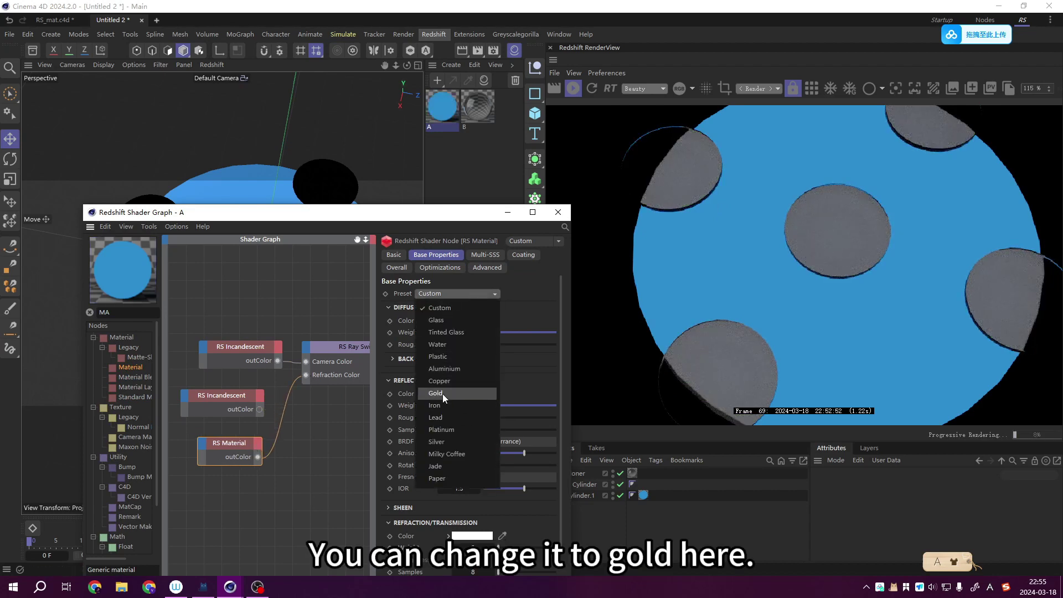
click(443, 394)
drag(277, 212, 260, 301)
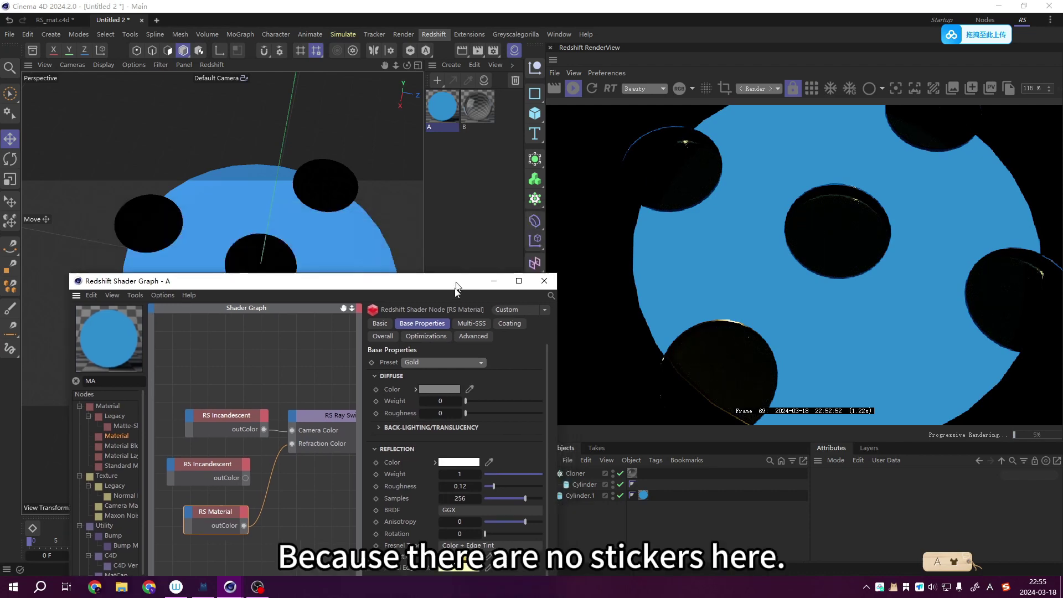
- Add an RS Dome Light to the scene and orbit the view to check it
drag(332, 301, 194, 289)
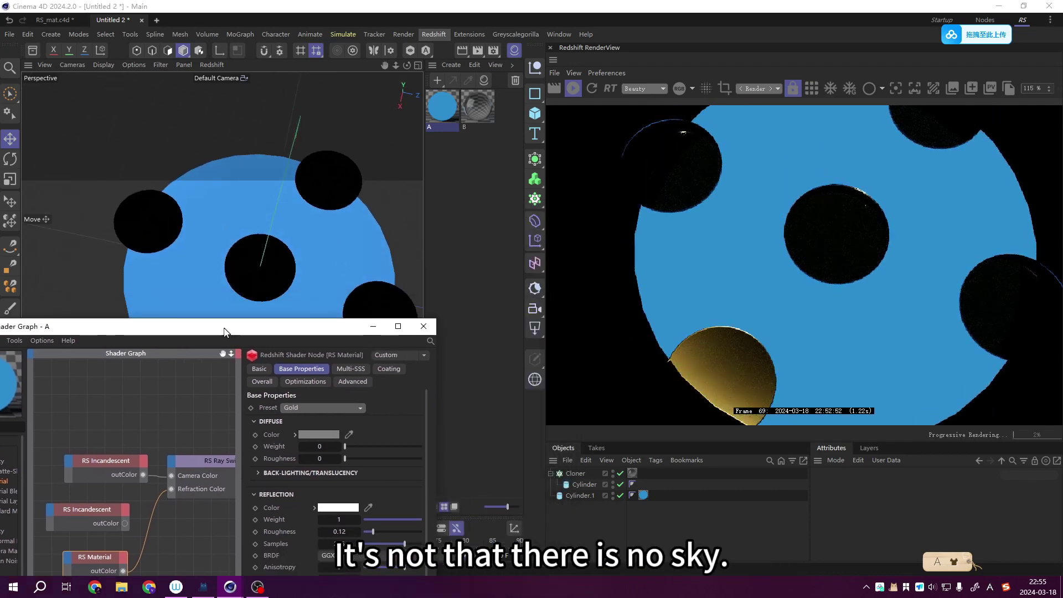
click(535, 380)
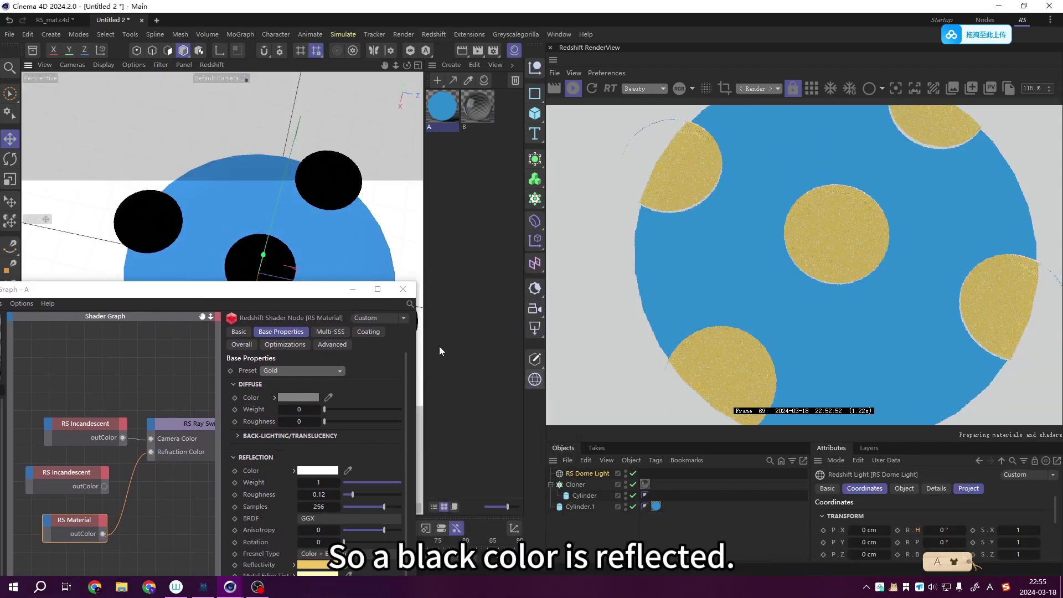
drag(275, 292, 370, 337)
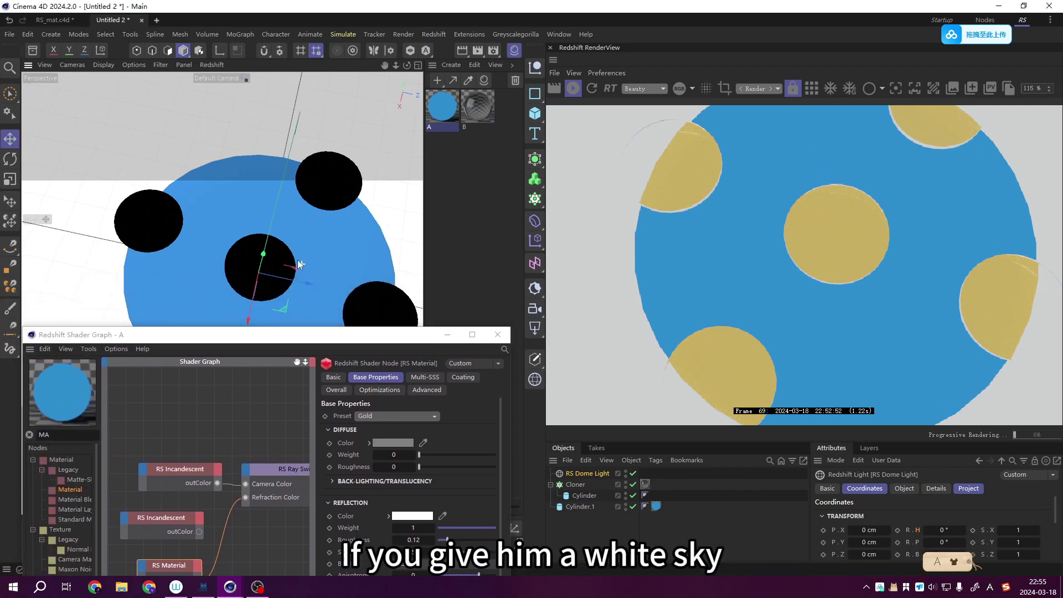
mouse_move(238, 221)
alt+mouse_down()
mouse_move(301, 197)
mouse_move(302, 221)
alt+mouse_up()
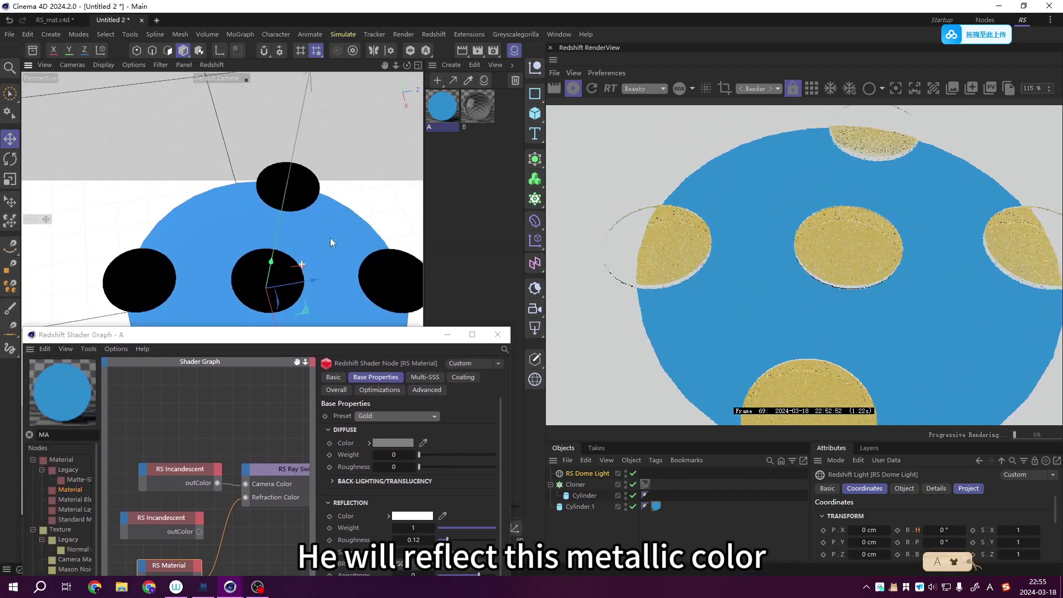
mouse_move(370, 294)
alt+mouse_down()
mouse_move(284, 319)
mouse_move(319, 283)
alt+mouse_up()
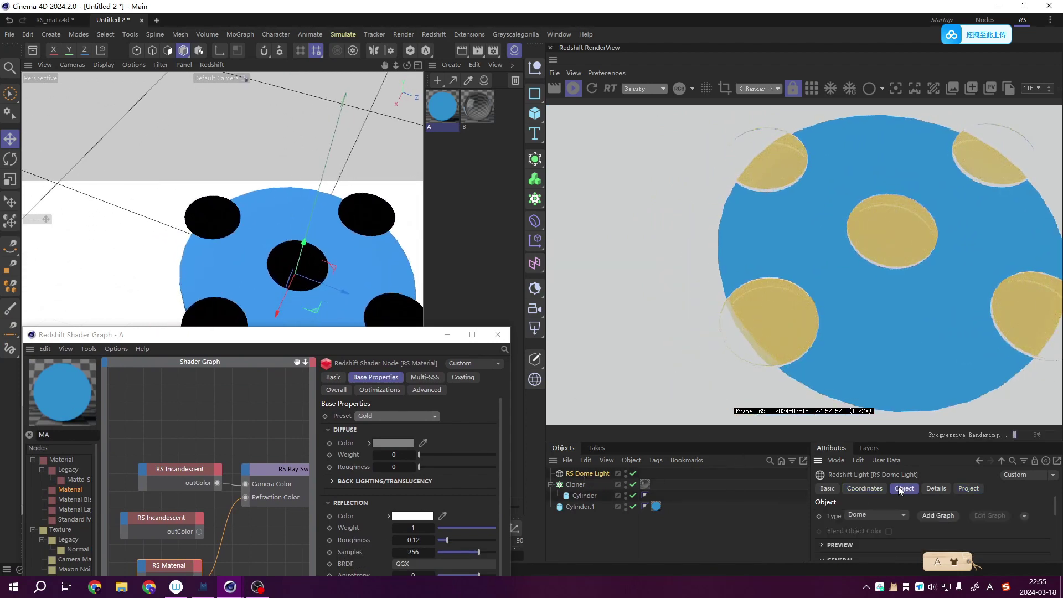
- Set the dome light colour to a light grey of about 217 (85%)
click(885, 533)
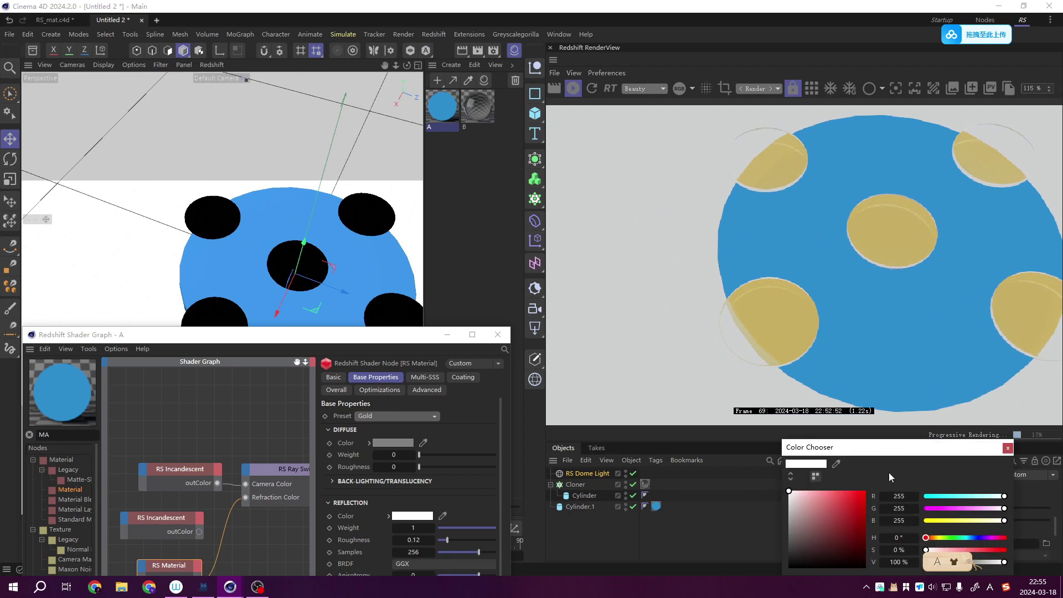
drag(862, 441, 715, 368)
click(819, 485)
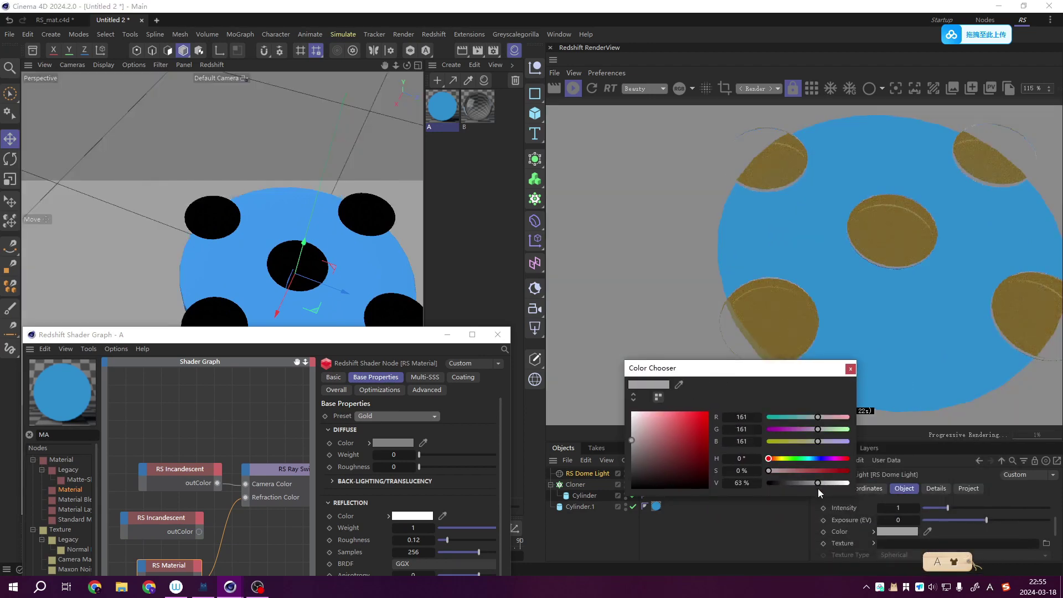
mouse_move(793, 474)
mouse_down()
mouse_move(777, 473)
mouse_move(837, 484)
mouse_up()
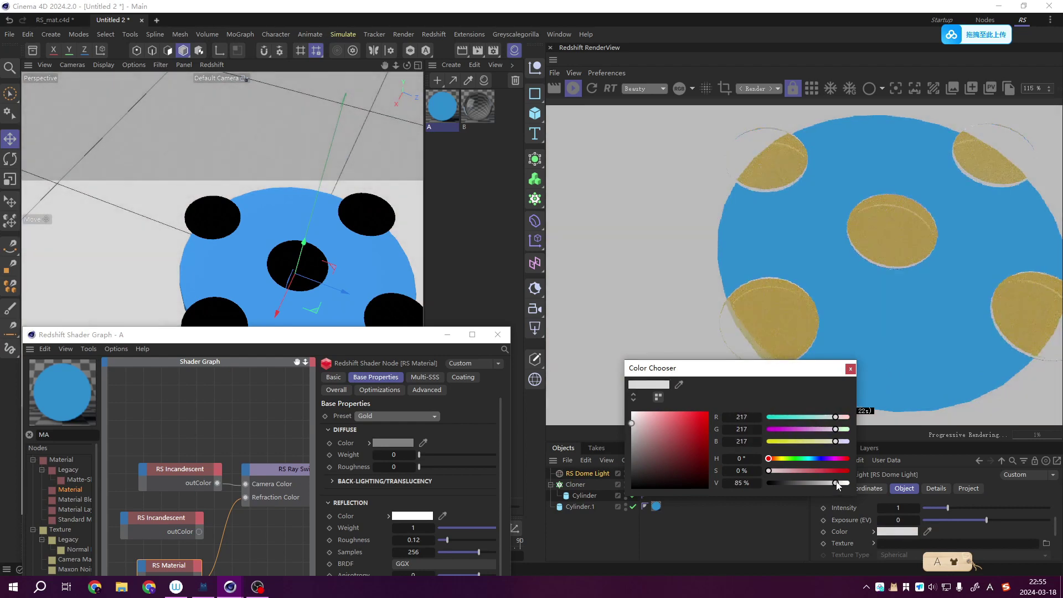
click(851, 369)
- Rearrange the graph, placing the green incandescent below the RS Material and lowering the Ray Switch
drag(333, 335, 742, 235)
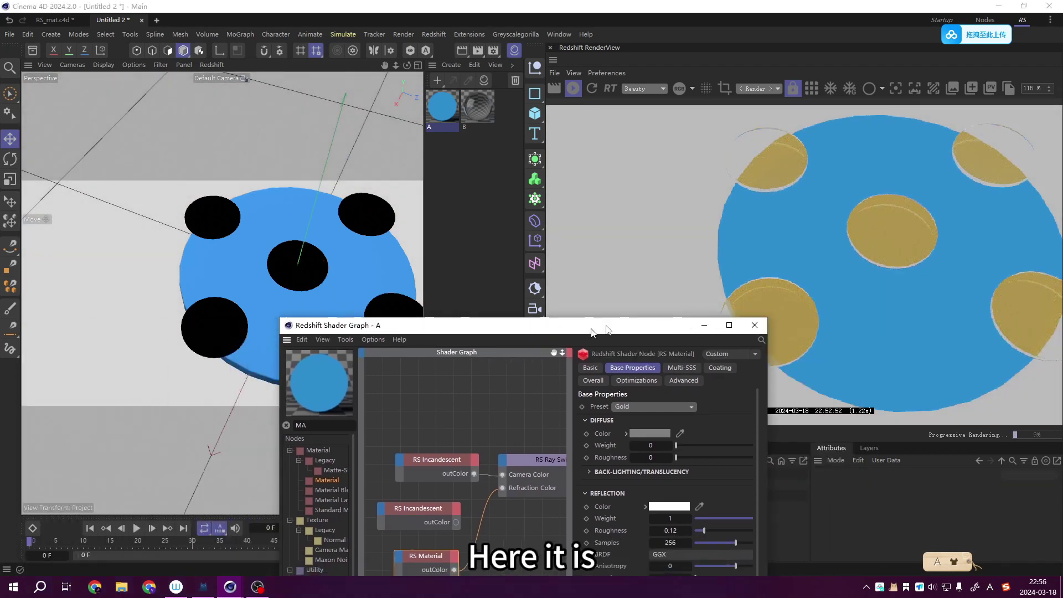
click(676, 301)
drag(682, 213, 377, 168)
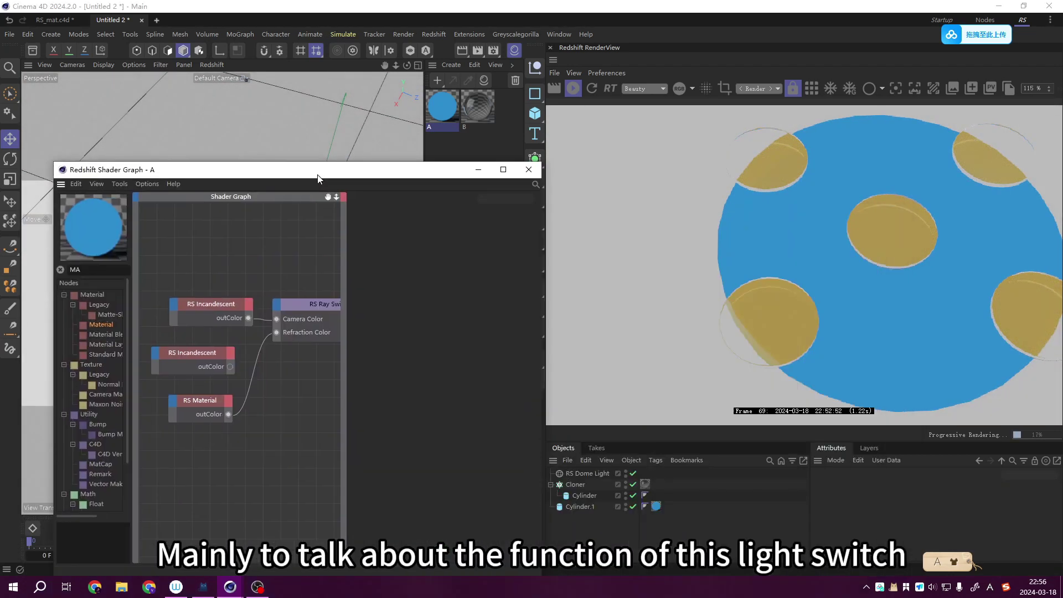
mouse_move(392, 304)
mouse_down()
mouse_move(378, 364)
mouse_move(352, 352)
mouse_up()
click(271, 355)
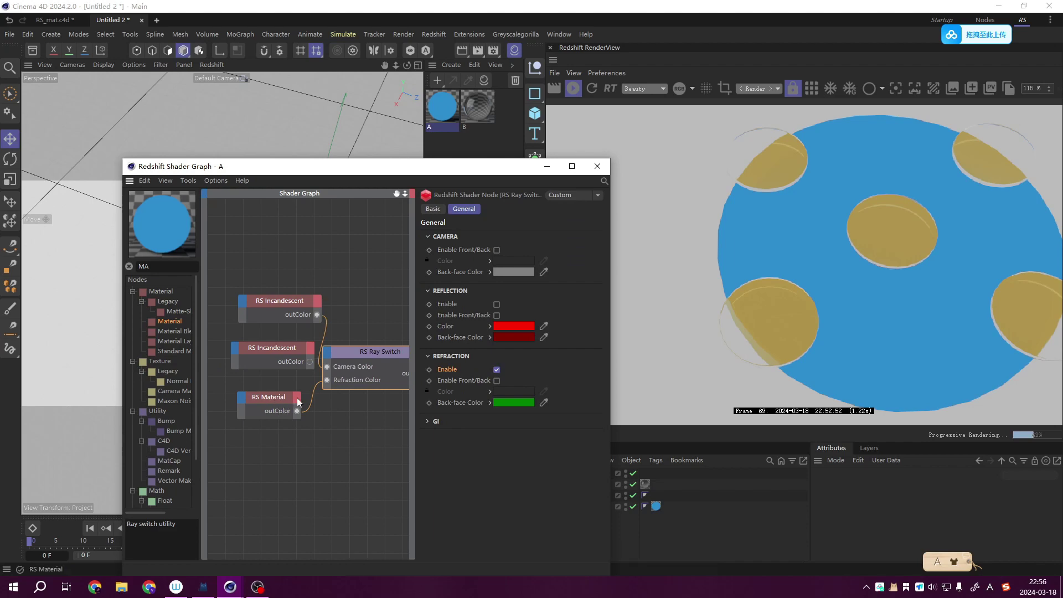
drag(283, 348, 275, 436)
drag(387, 166, 369, 301)
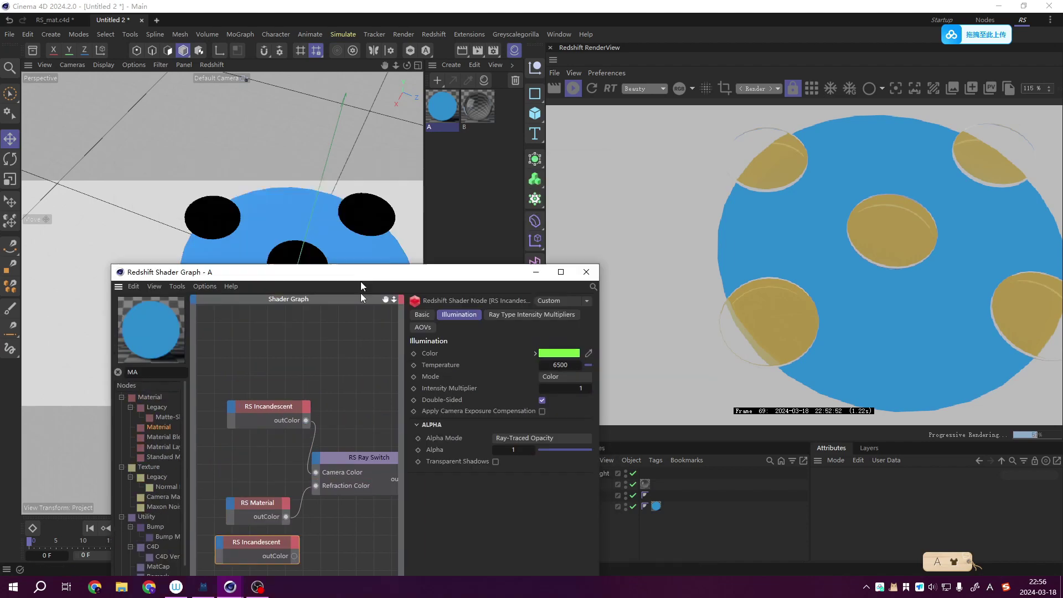
mouse_move(332, 261)
alt+mouse_down()
mouse_move(347, 183)
mouse_move(313, 298)
alt+mouse_up()
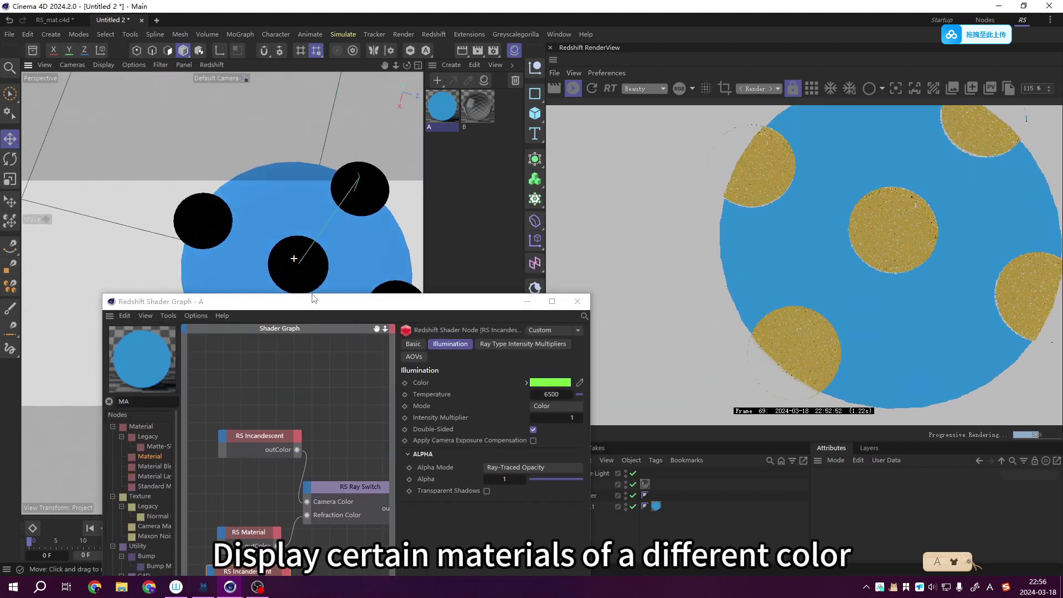
- Wire the green incandescent outColor into the Ray Switch Refraction Color, then select the cloner
scroll(333, 454, down, 5)
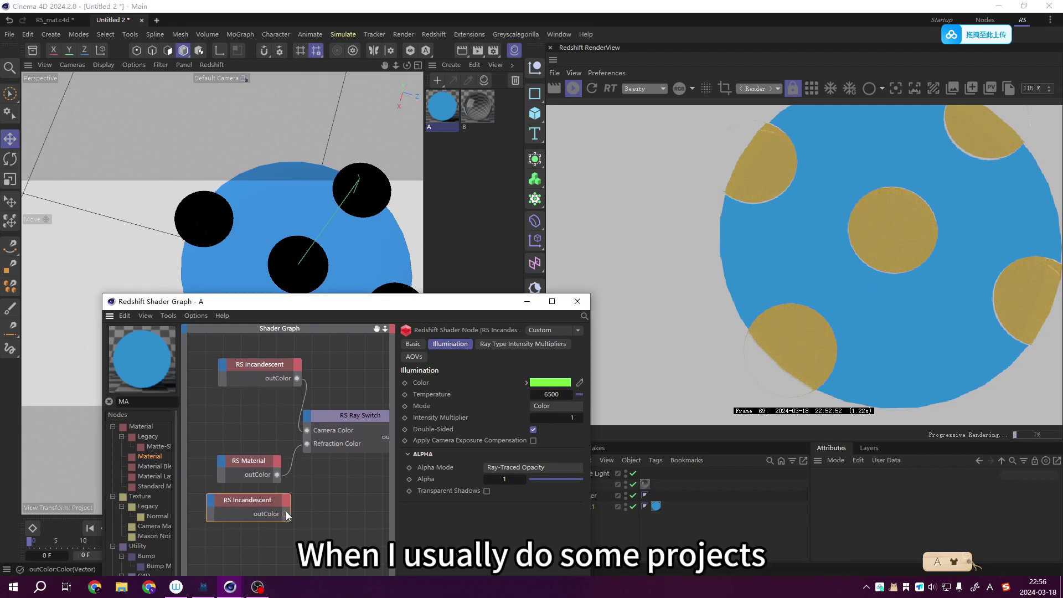
drag(307, 445, 307, 444)
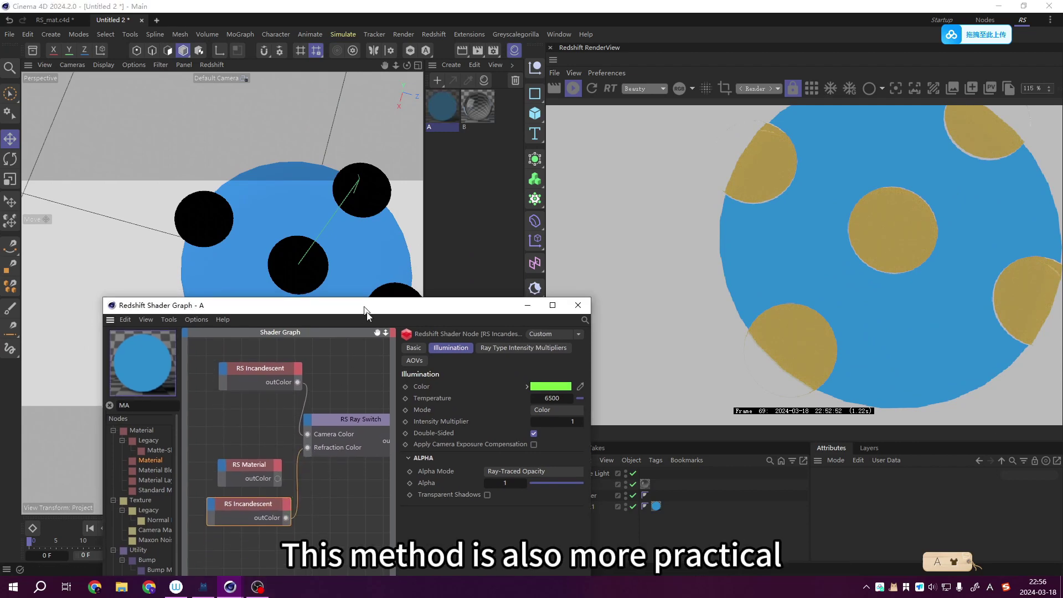
drag(367, 303, 375, 381)
mouse_move(338, 294)
alt+mouse_down()
mouse_move(280, 281)
mouse_move(298, 248)
mouse_move(217, 192)
mouse_move(310, 261)
mouse_move(383, 281)
mouse_move(291, 254)
mouse_move(321, 218)
mouse_move(304, 408)
alt+mouse_up()
scroll(277, 294, down, 3)
scroll(289, 297, down, 5)
click(321, 263)
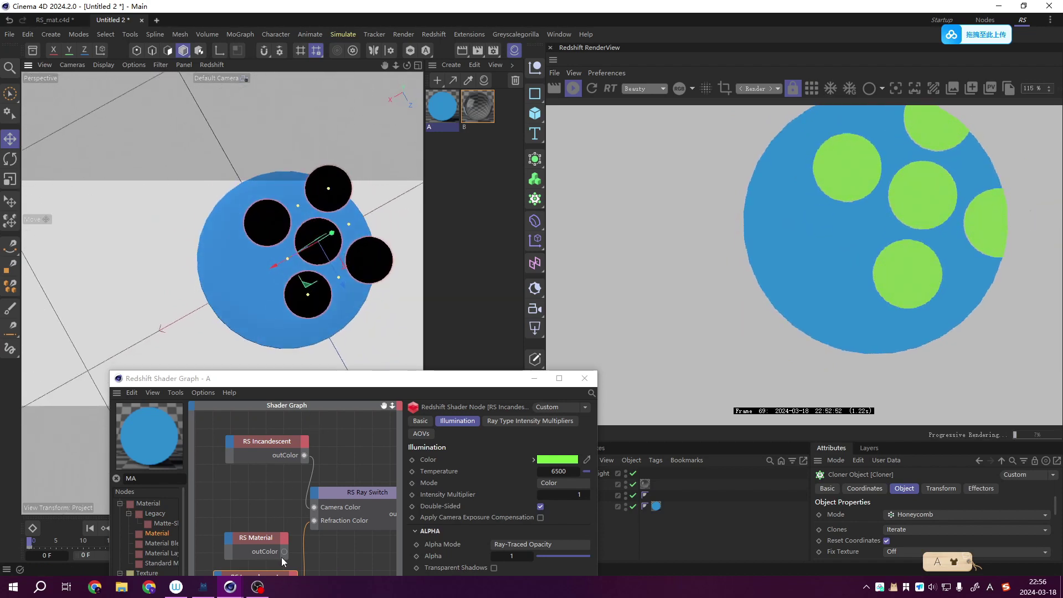
- Reconnect the gold RS Material outColor to the Ray Switch Refraction Color
drag(284, 552, 314, 520)
drag(353, 384, 325, 326)
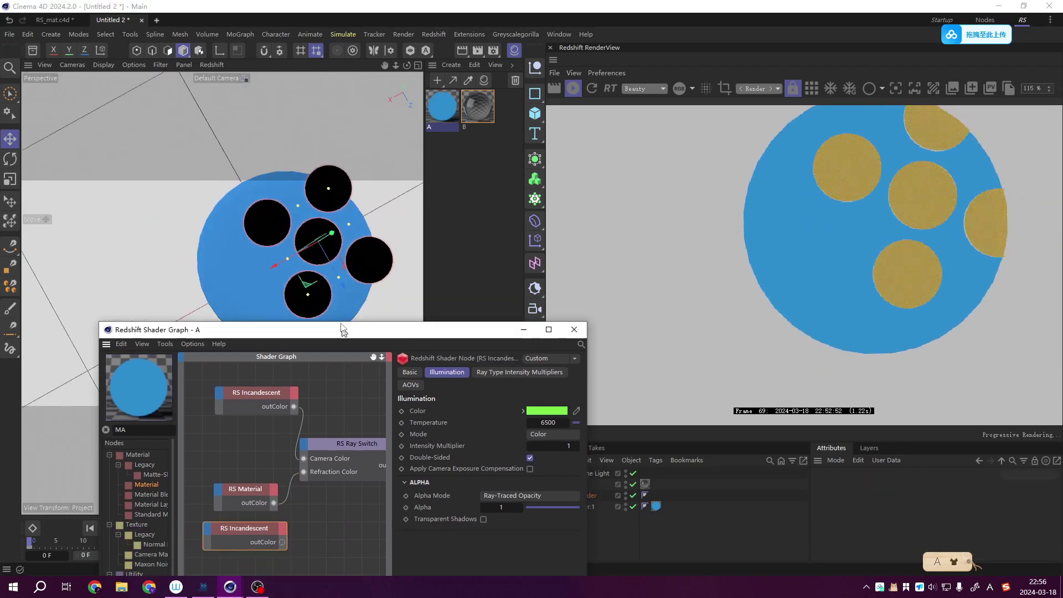
mouse_move(263, 207)
alt+mouse_down()
mouse_move(301, 162)
mouse_move(317, 212)
mouse_move(298, 198)
alt+mouse_up()
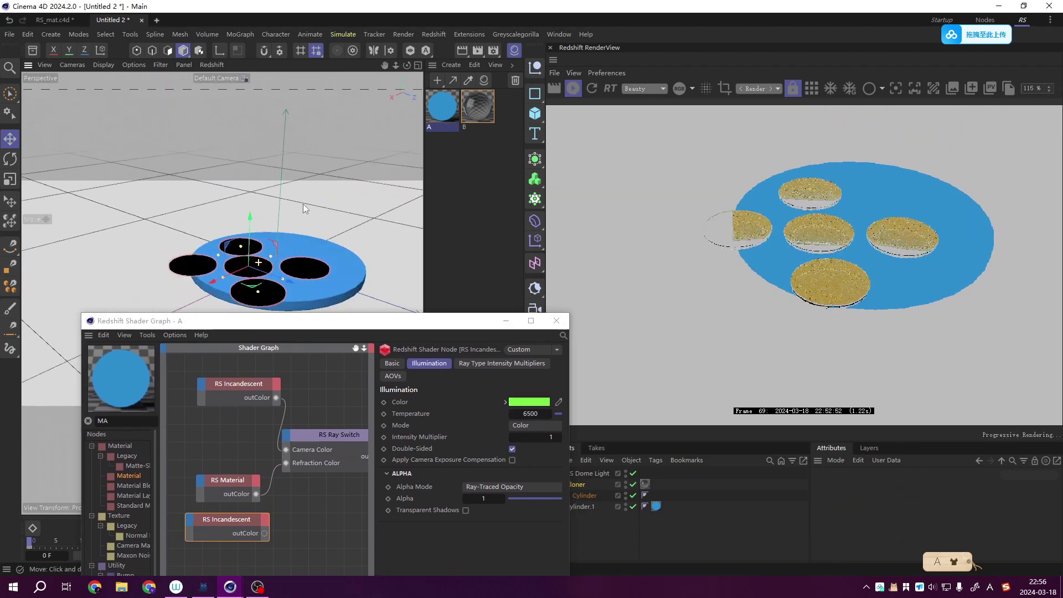
- Rotate the cloned glass discs by about -11° and select the Ray Switch node
key(r)
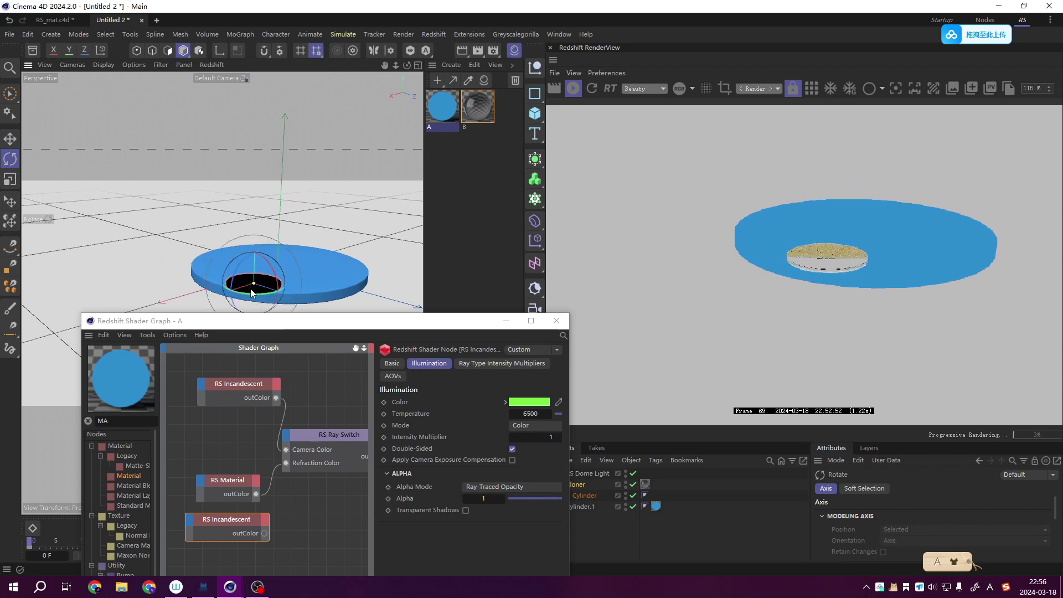
drag(265, 254, 277, 311)
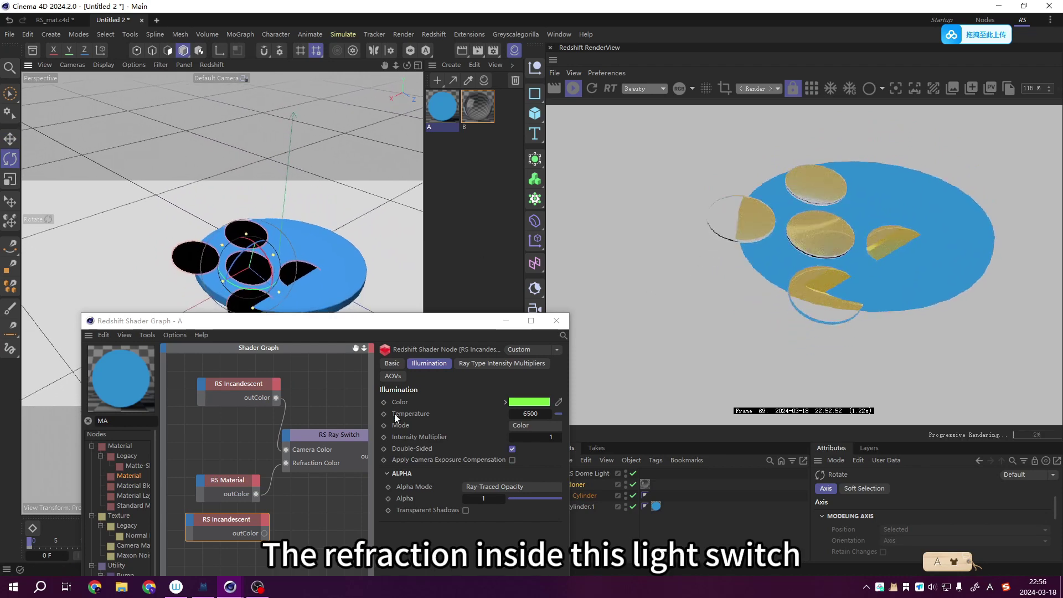
click(342, 448)
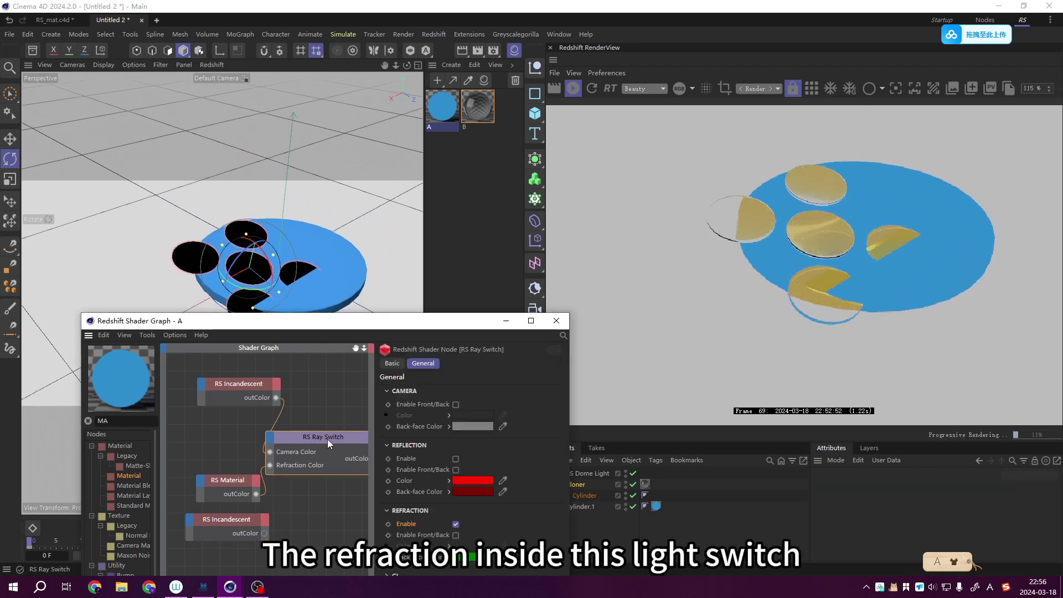